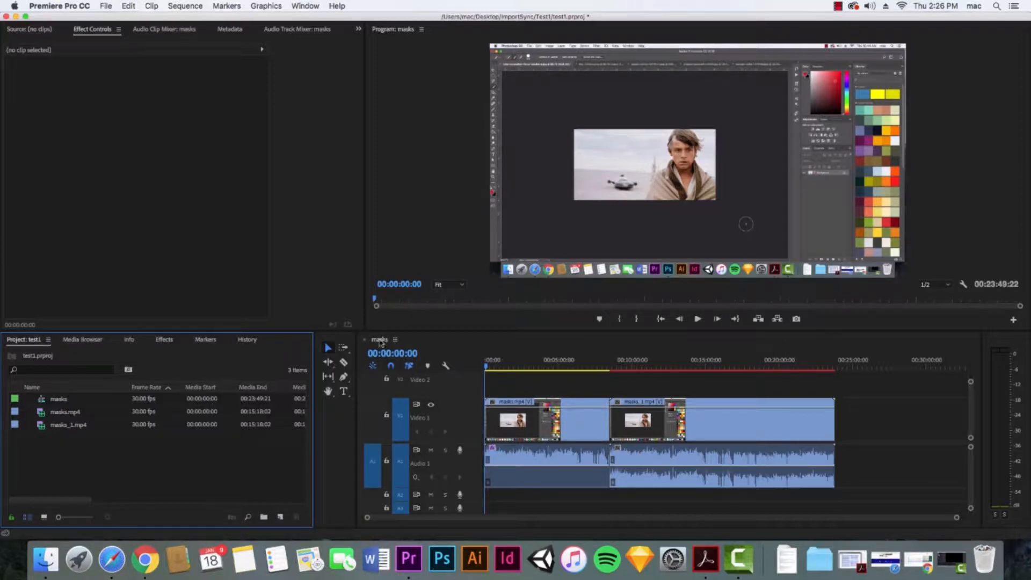
Step: Create a new sequence using the DSLR 1080p30 preset from the Digital SLR 1080p group
left_click(280, 518)
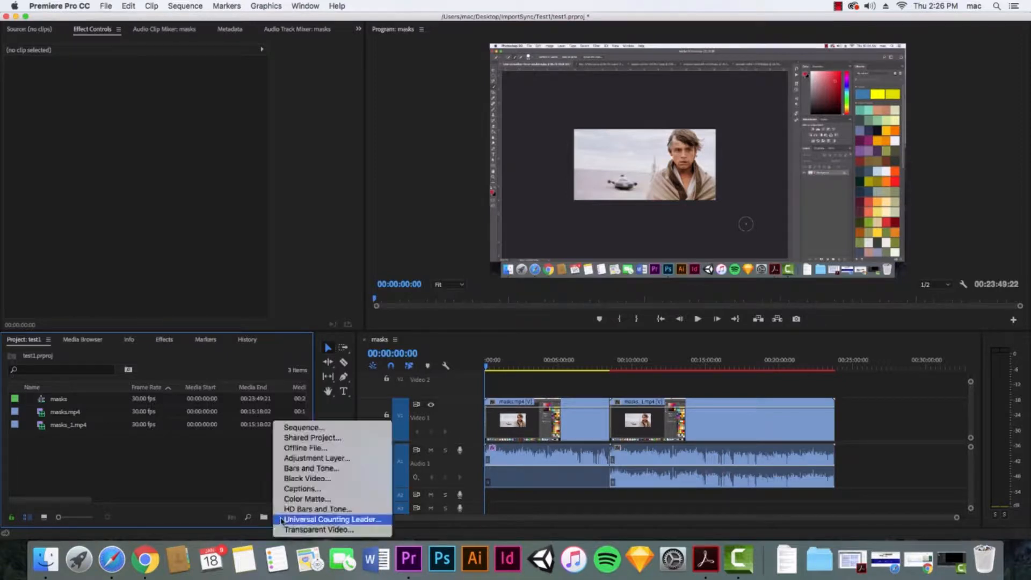
left_click(312, 429)
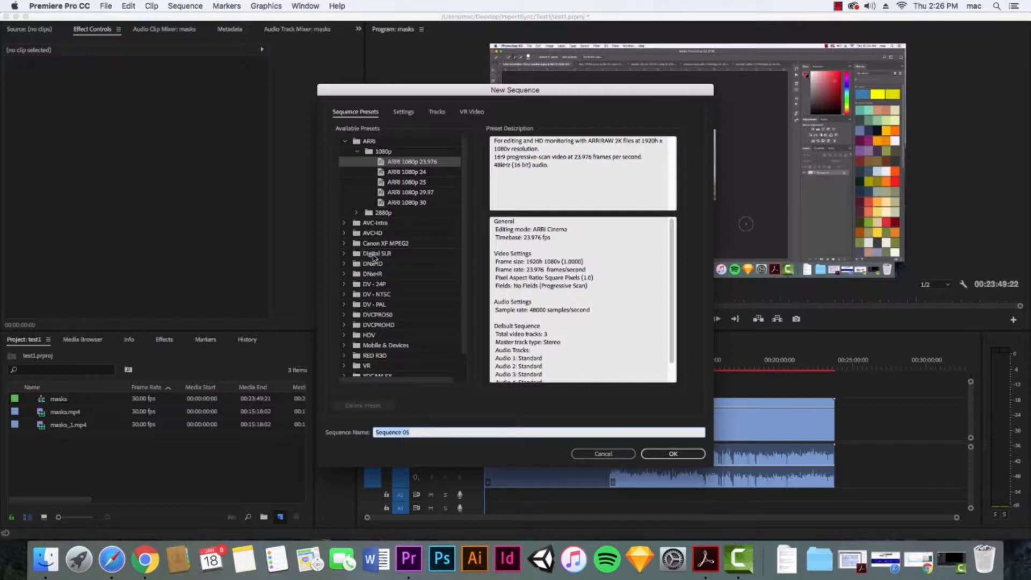
left_click(345, 255)
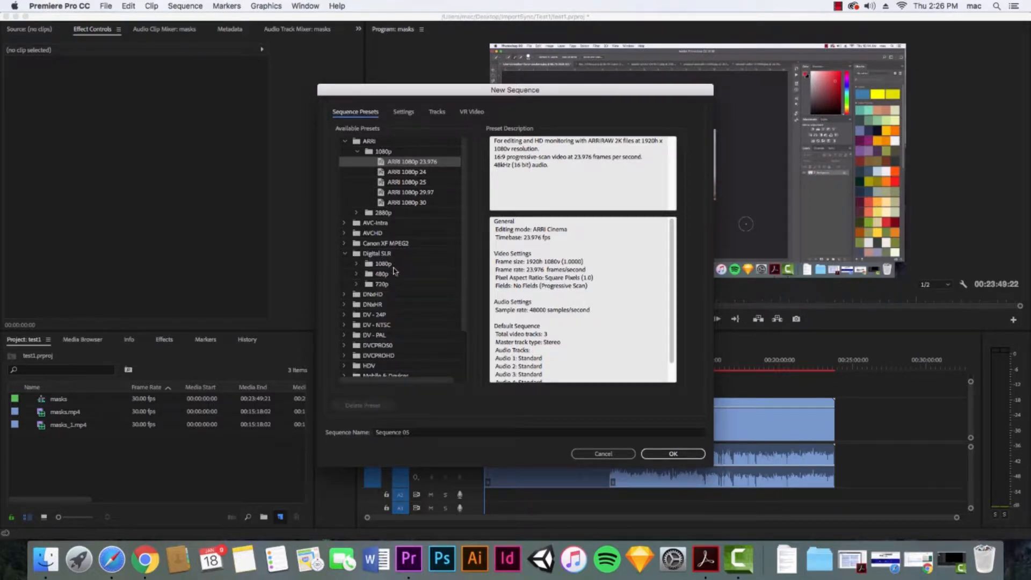
left_click(357, 264)
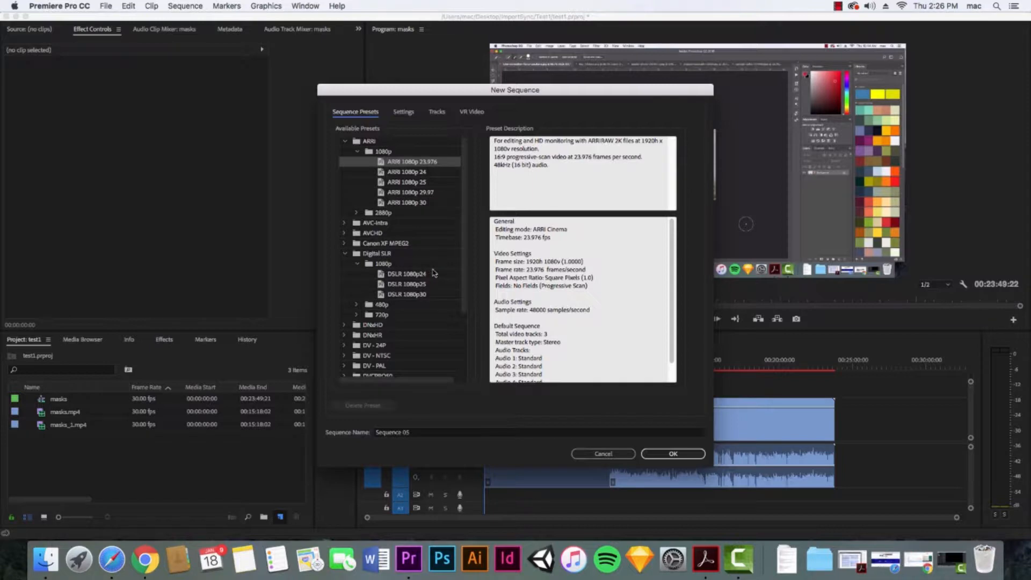
left_click(410, 295)
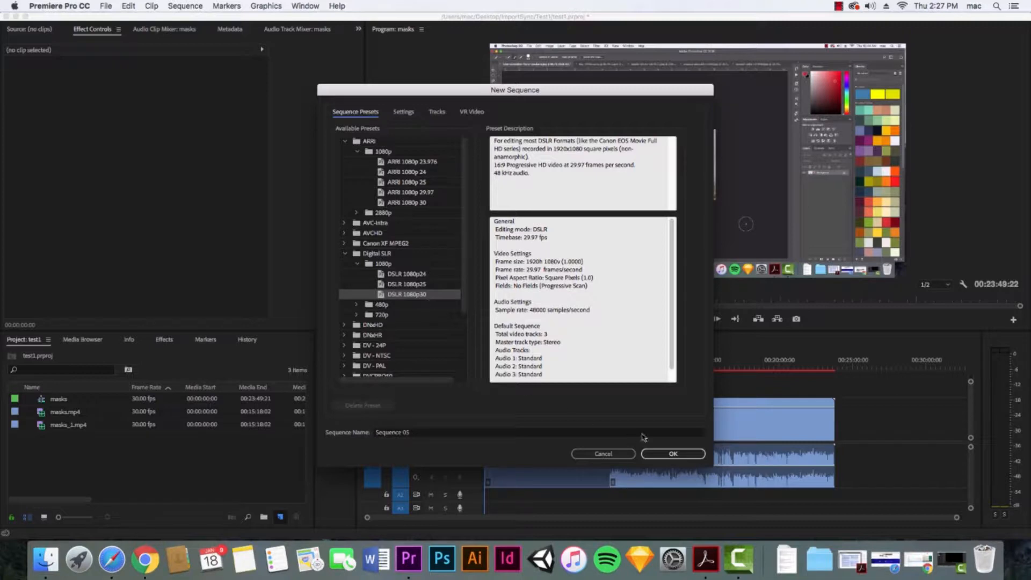
left_click(667, 454)
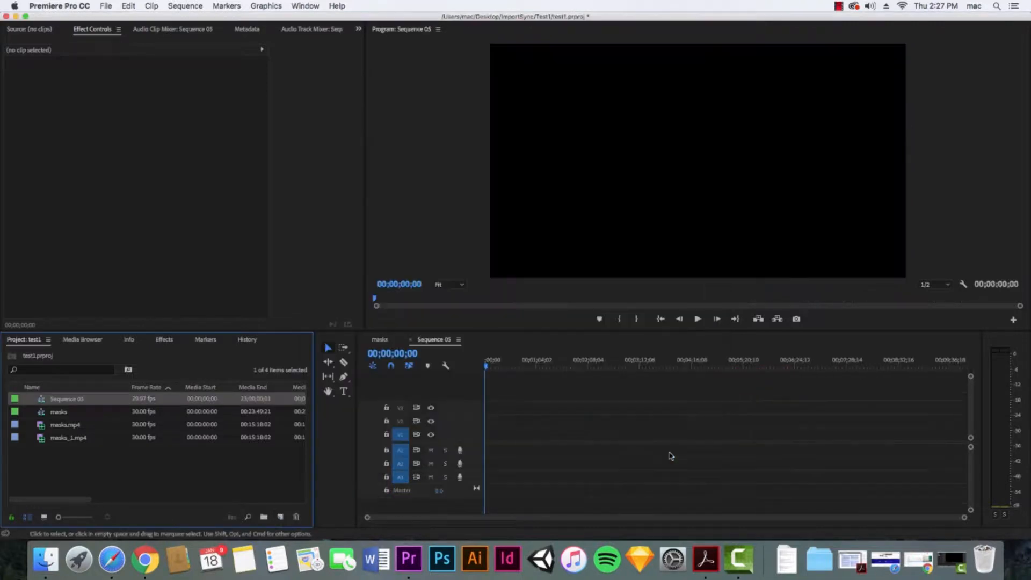
Step: Rename the new sequence as Sync
left_click(83, 401)
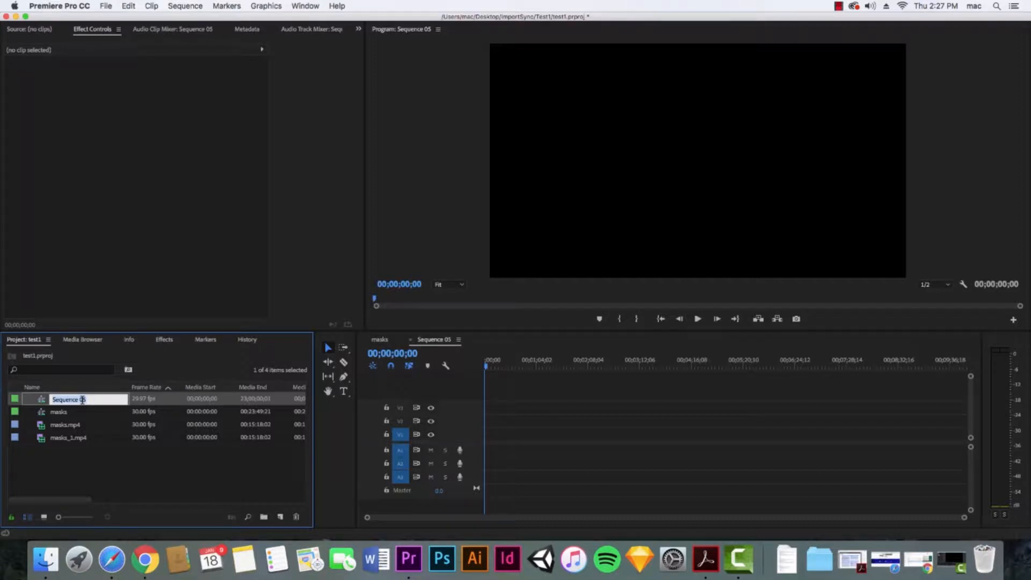
type("Te")
type("c")
key("Tab")
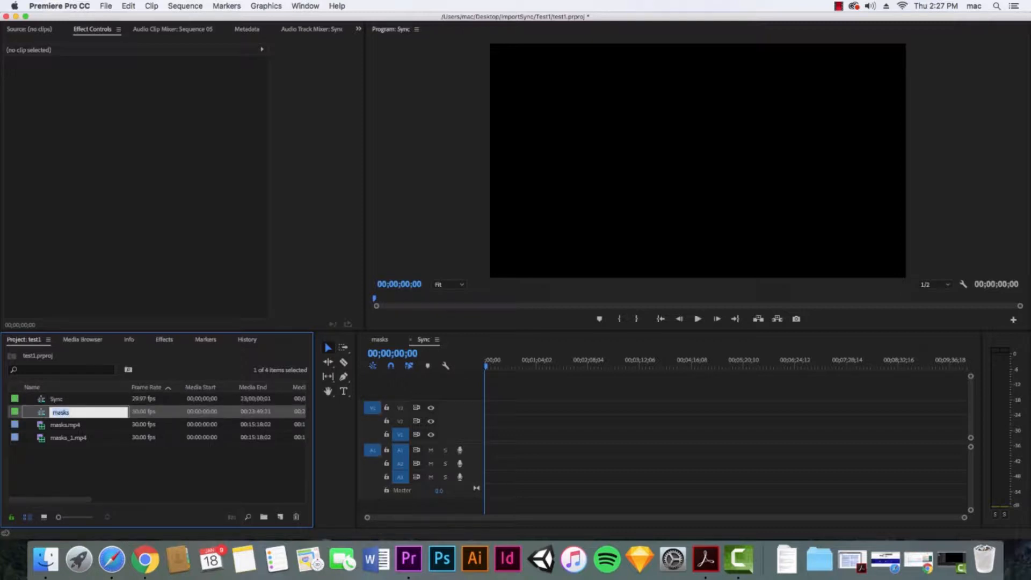
left_click(96, 475)
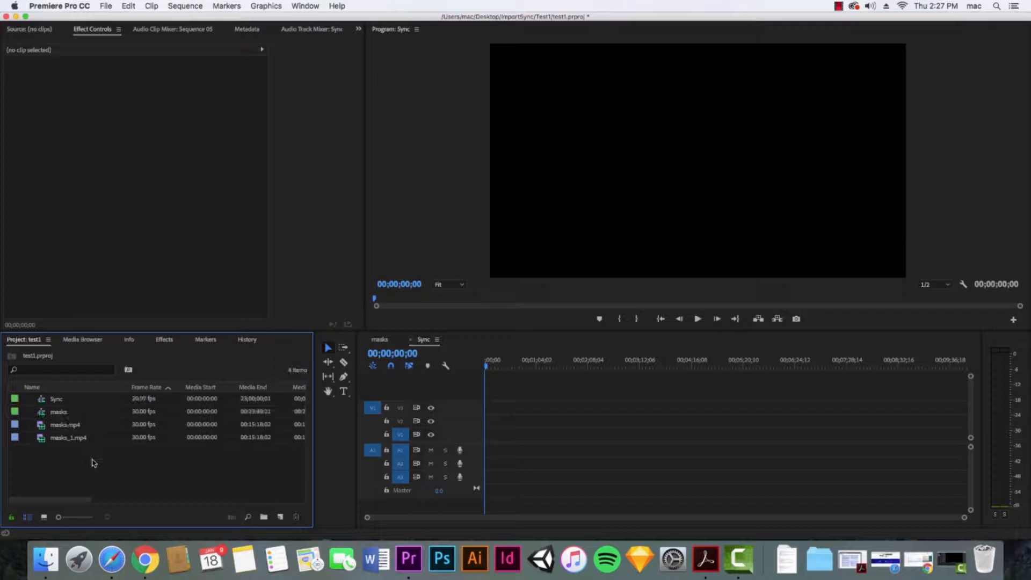
Step: Import the first interview video from the Hack_16 folder's 8_interviews subfolder and place it at the start of the Sync sequence on Video 1
double_click(144, 472)
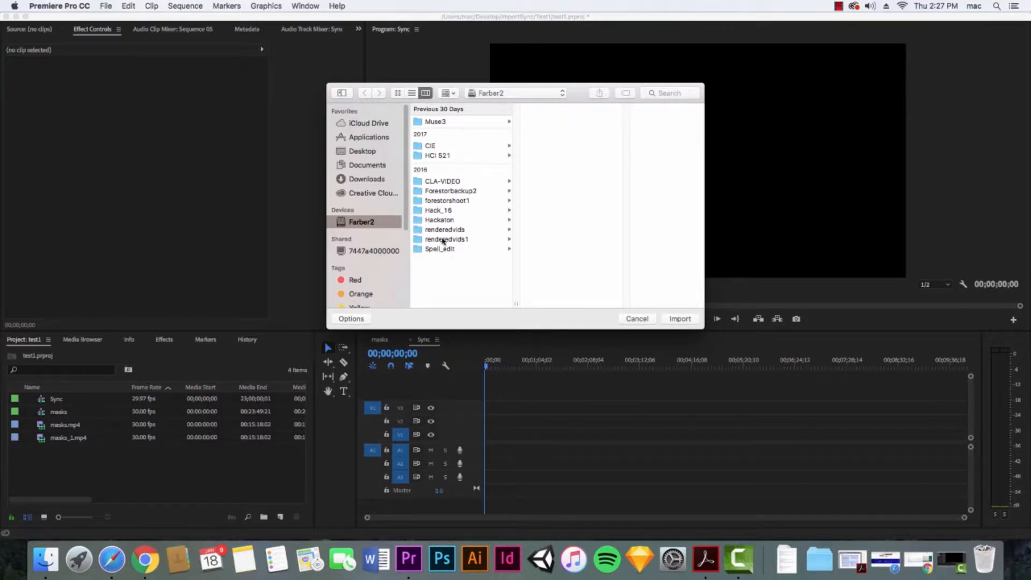
left_click(445, 211)
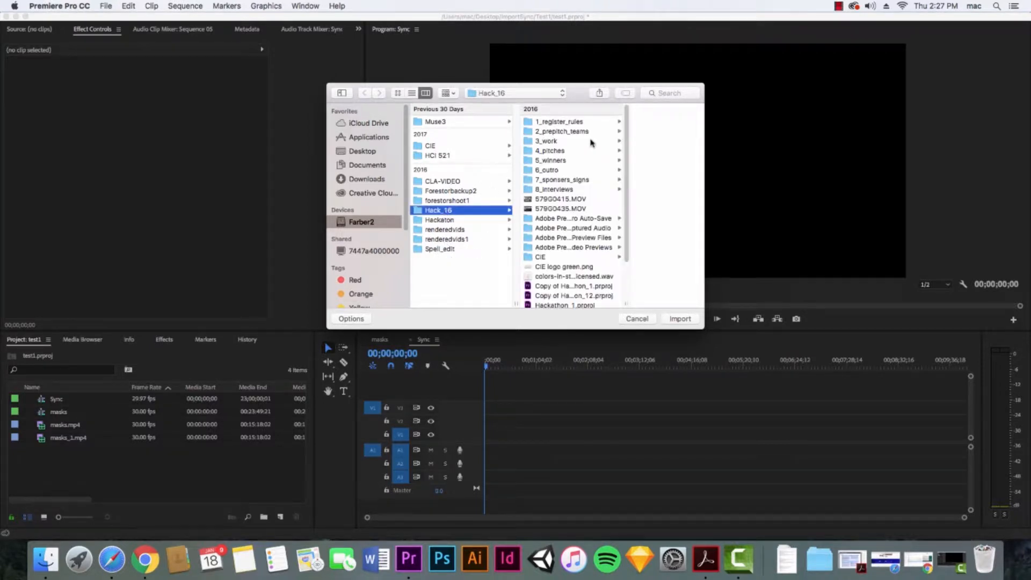
left_click(568, 192)
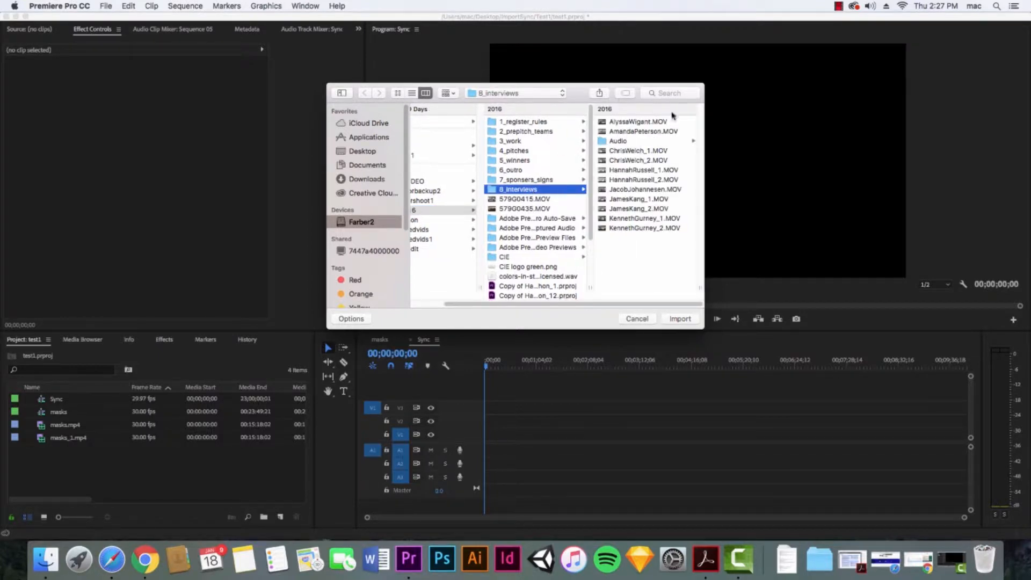
left_click(653, 124)
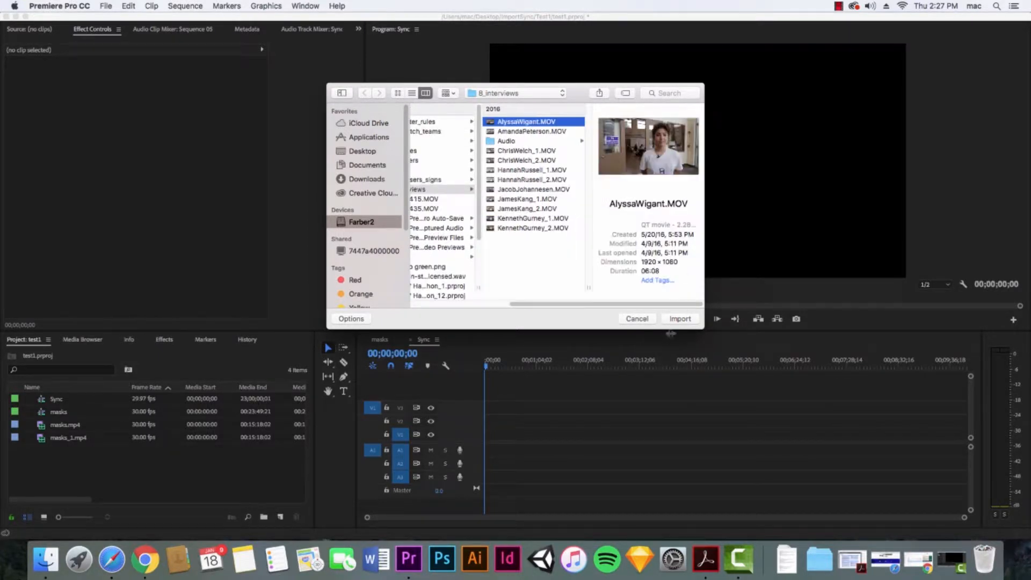
left_click(689, 320)
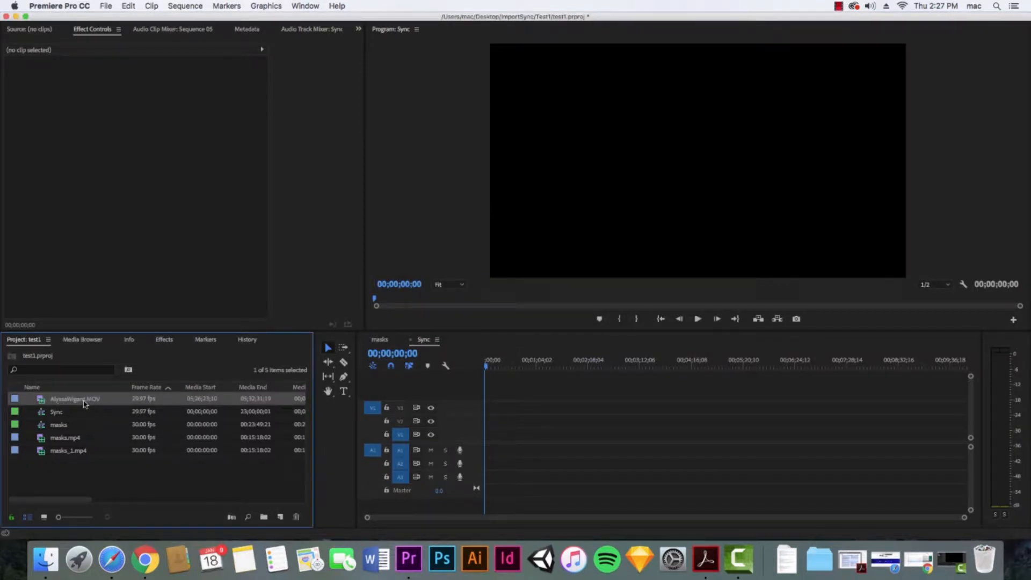
left_click_drag(75, 404, 468, 438)
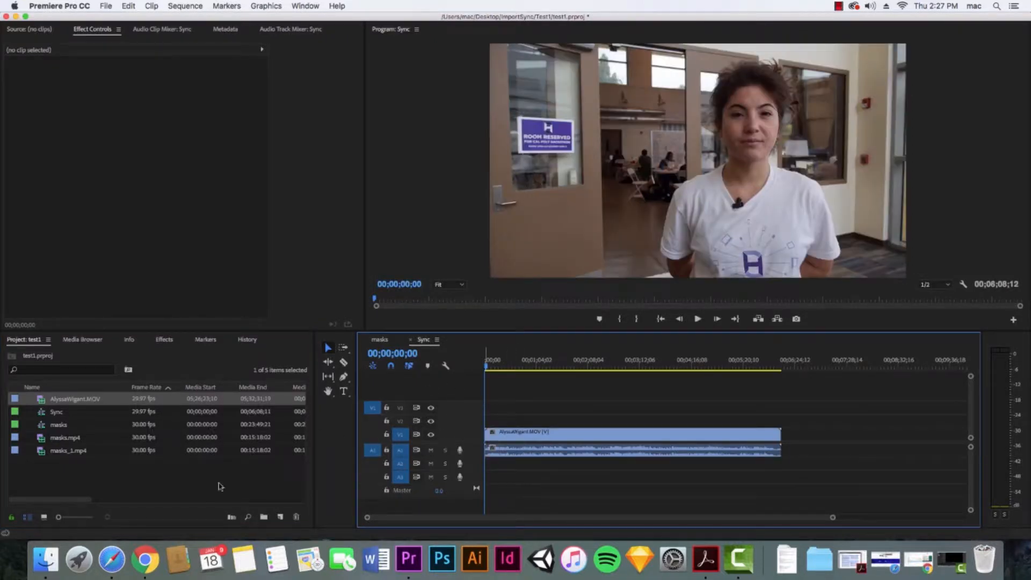
Step: Import the matching interview's _L.wav recording from the Audio folder and place it on Audio 2, ending flush with the video clip
double_click(124, 488)
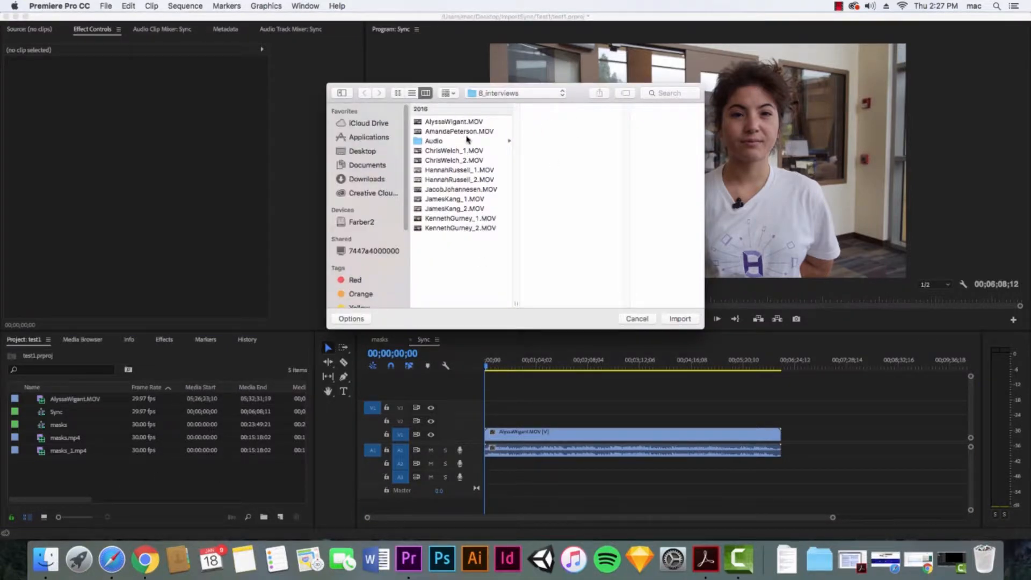
left_click(435, 141)
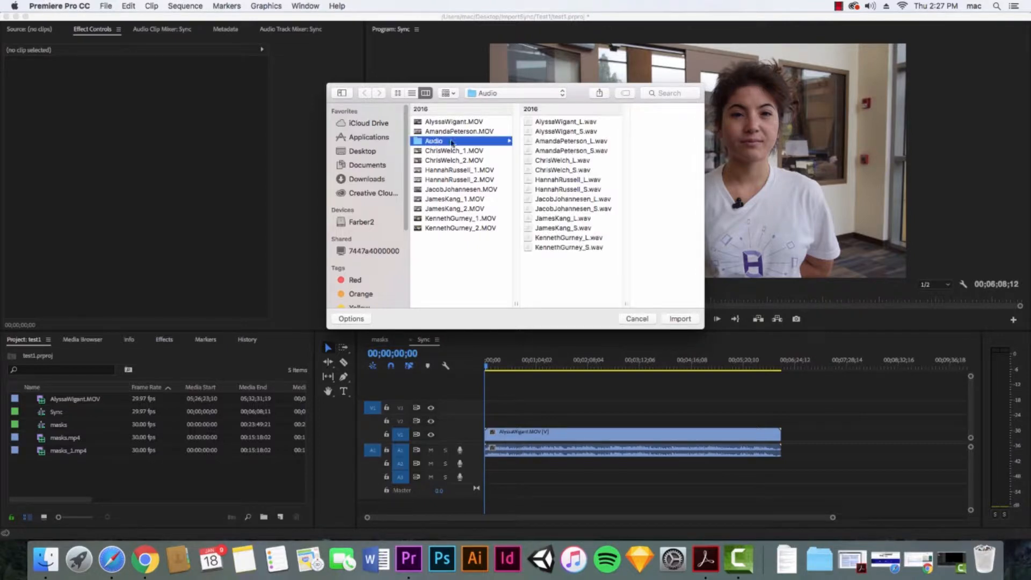
left_click(576, 122)
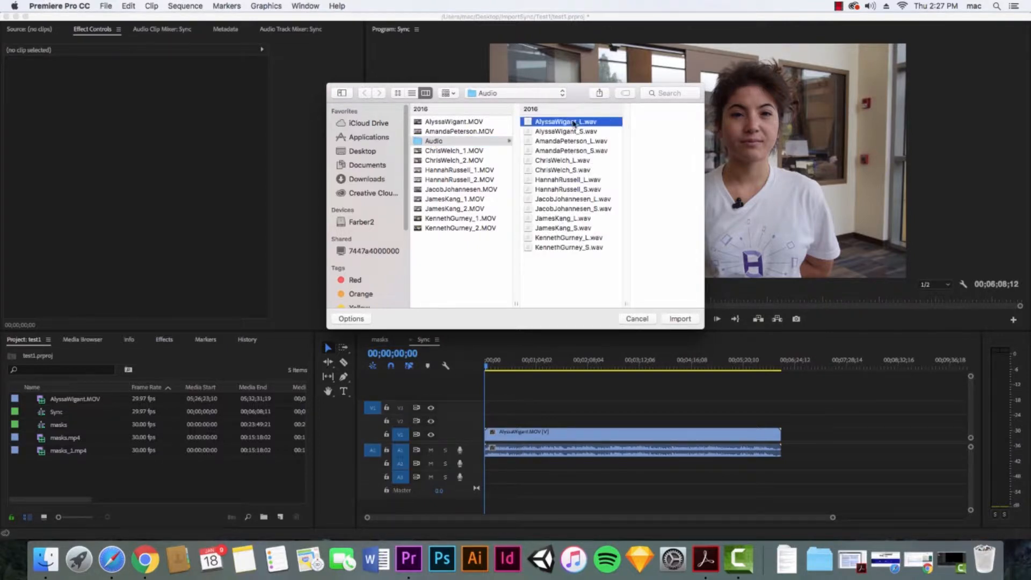
left_click(679, 320)
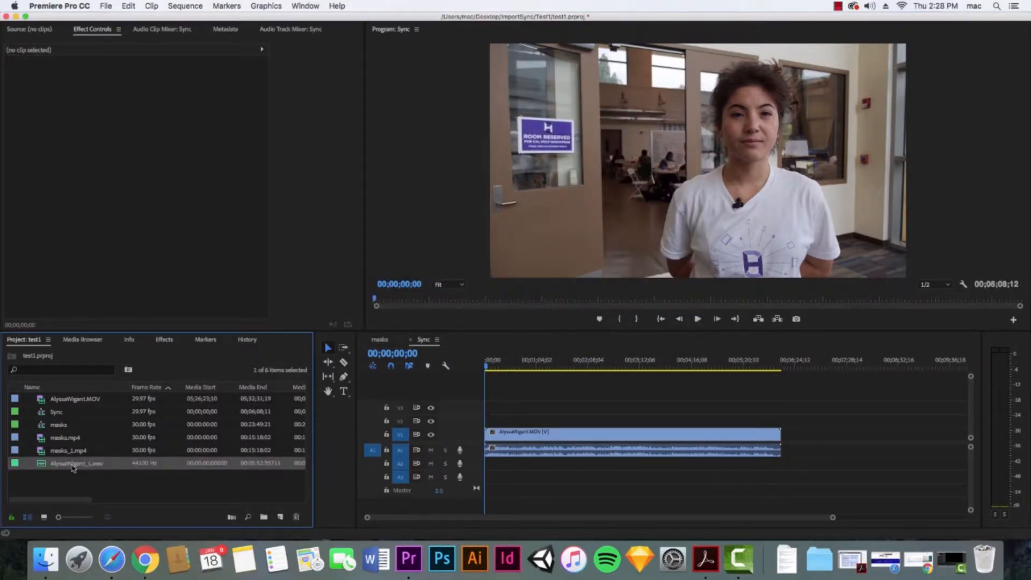
mouse_move(74, 466)
left_mouse_down()
mouse_move(163, 488)
mouse_move(472, 490)
mouse_move(525, 470)
mouse_move(487, 467)
mouse_move(499, 472)
left_mouse_up()
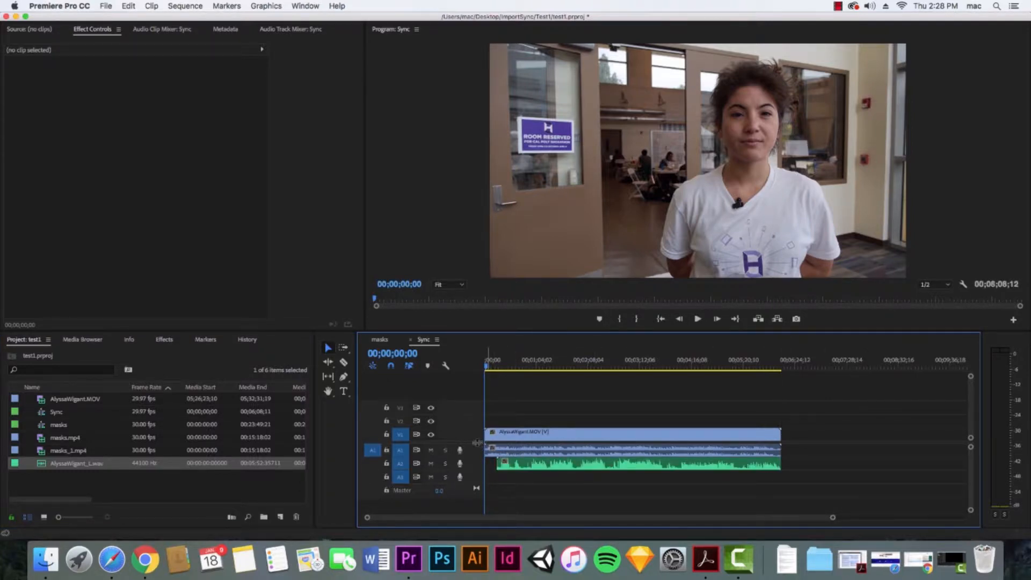
Step: Enlarge the Audio 1 and Audio 2 tracks so both waveforms can be compared in detail
left_click_drag(477, 443, 476, 503)
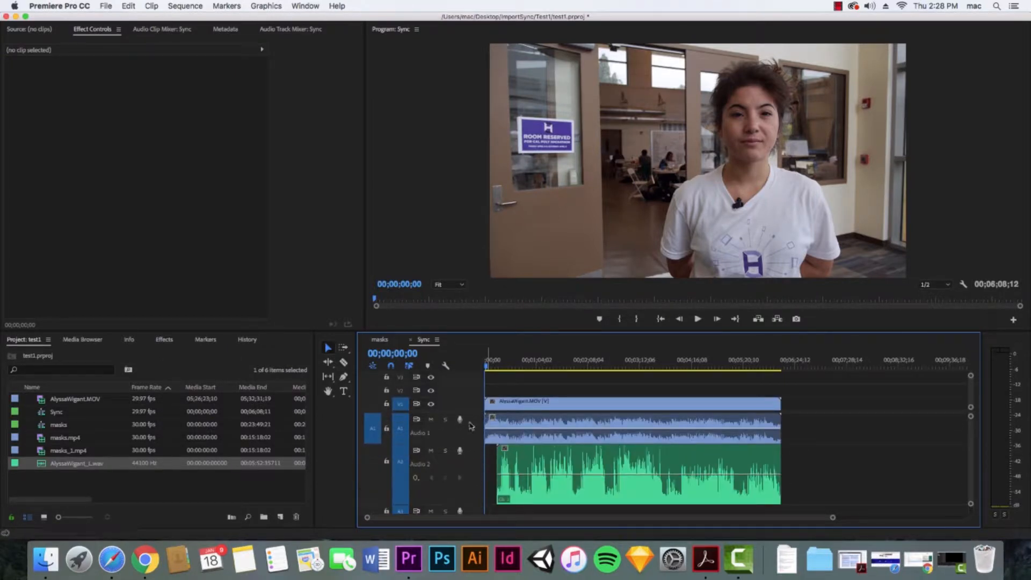
left_click_drag(473, 412, 473, 391)
left_click_drag(833, 518, 736, 529)
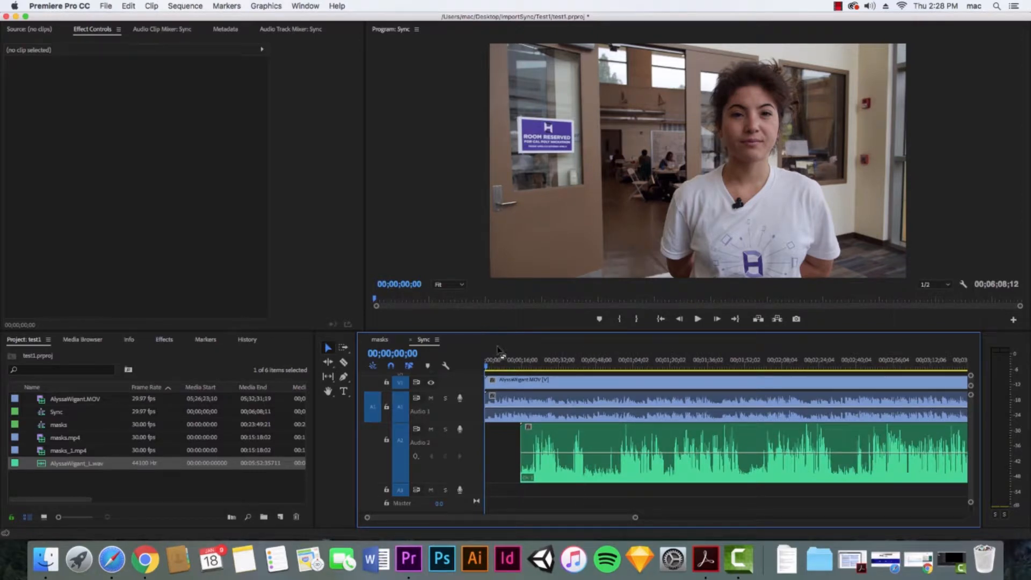
Step: Play the opening of the sequence several times to check how the camera audio and separate recording line up
key("space")
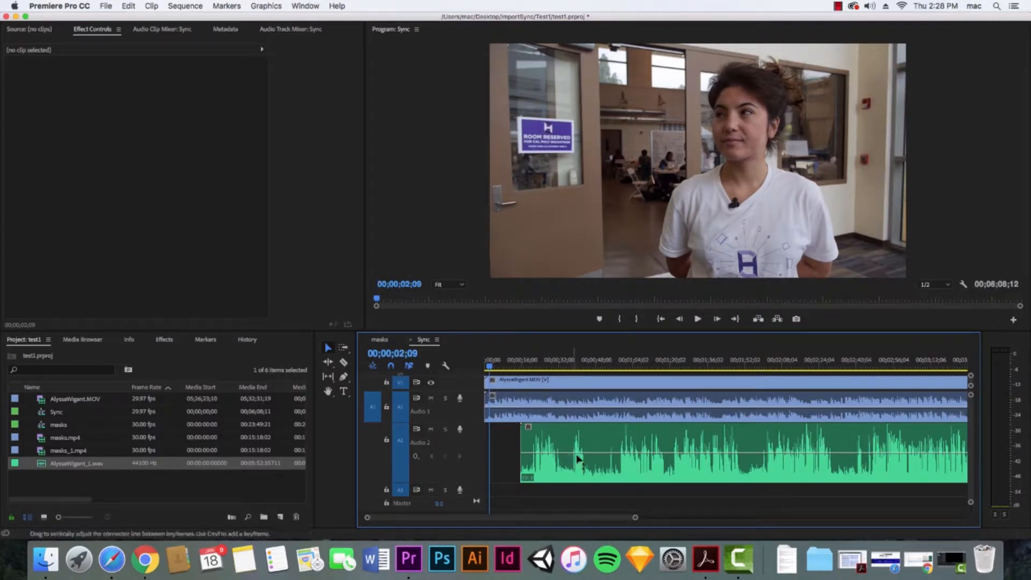
key("space")
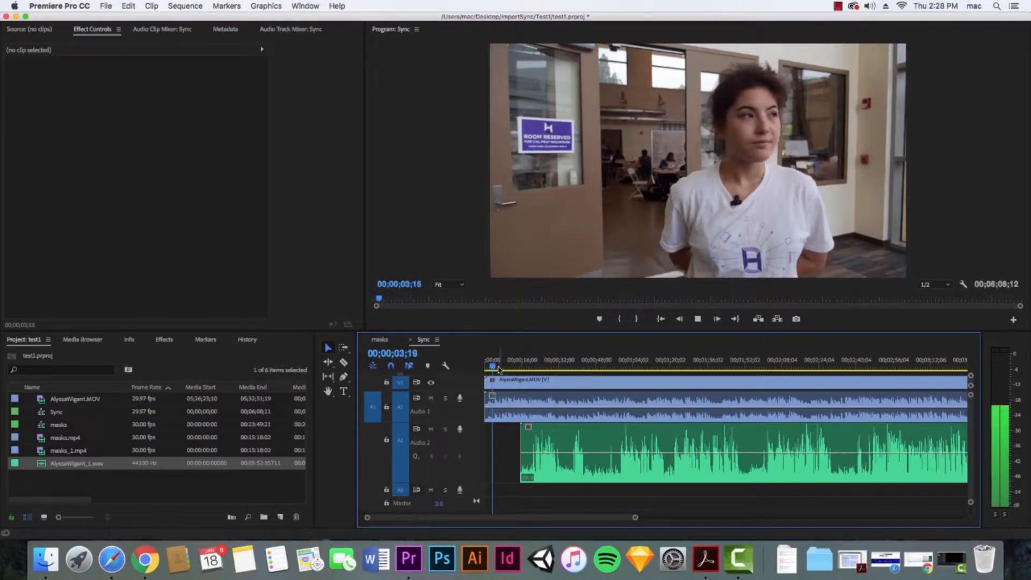
left_click_drag(496, 367, 505, 369)
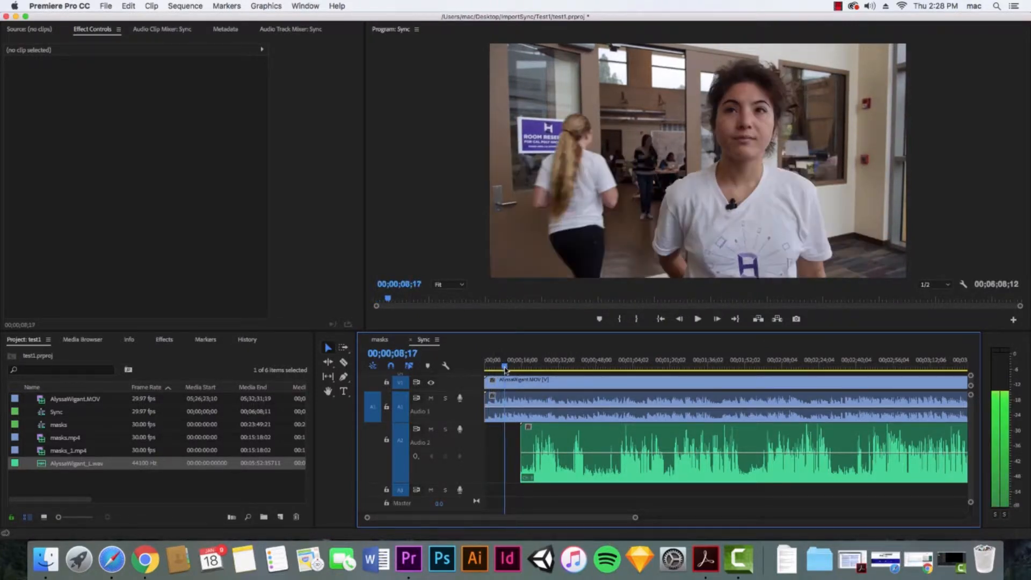
key("space")
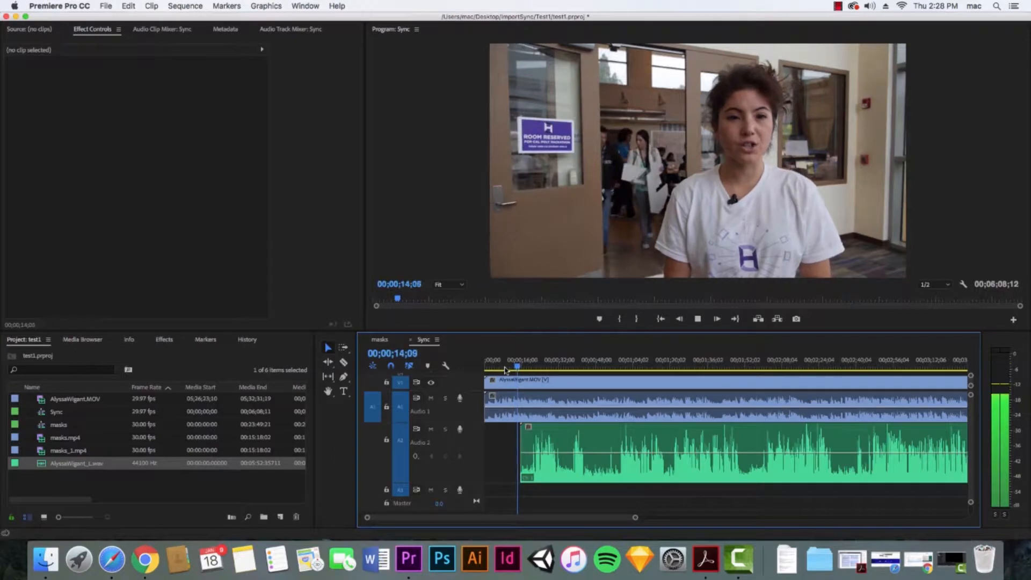
key("space")
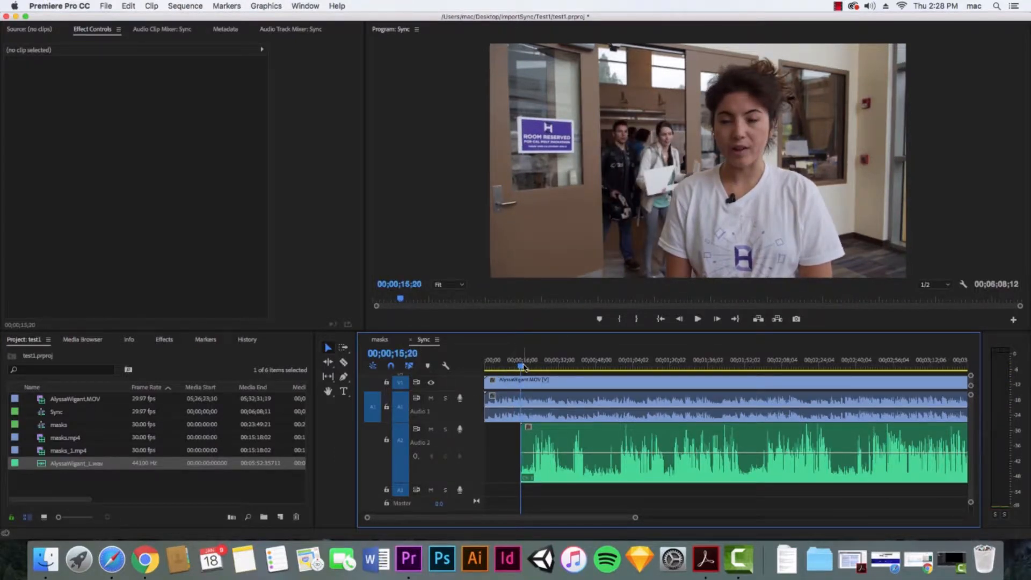
key("space")
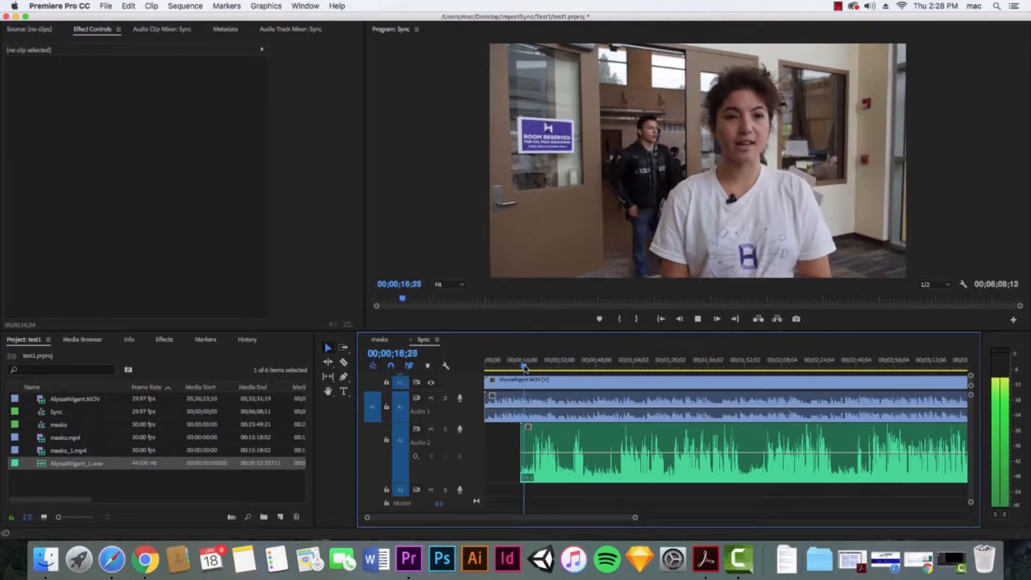
left_click_drag(525, 369, 506, 371)
key("space")
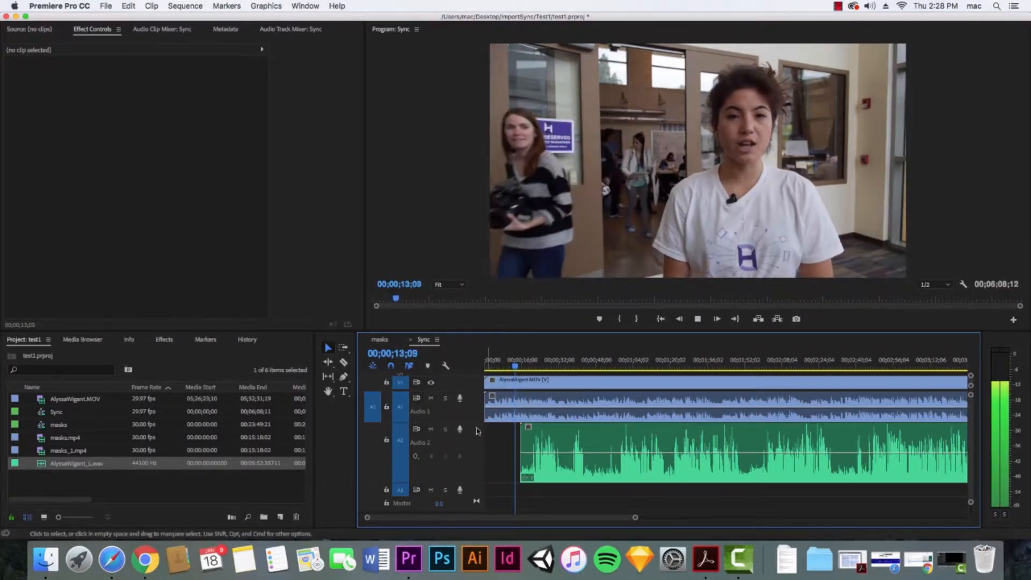
key("space")
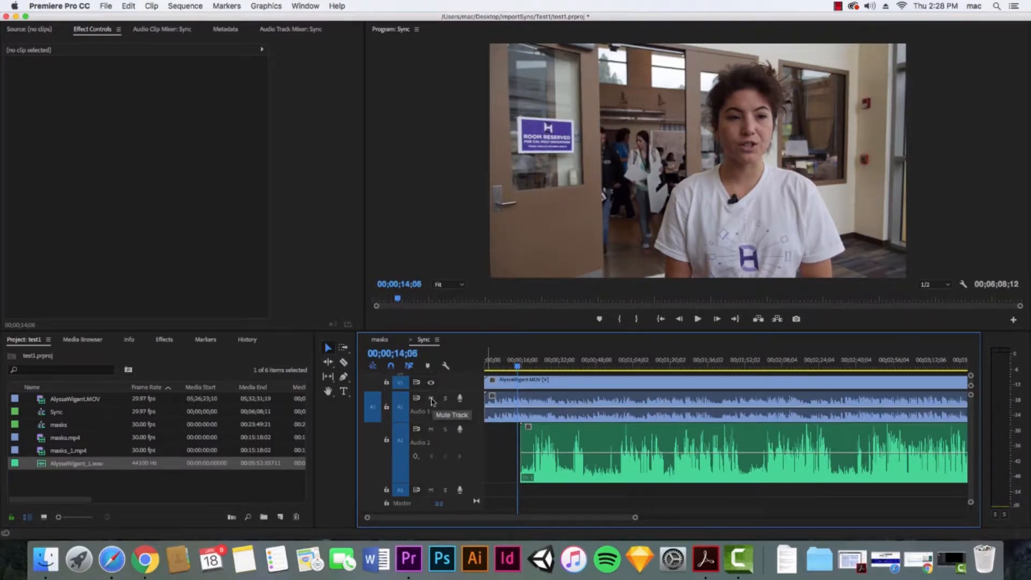
Step: Mute Audio 1 to check the separate recording alone against the picture, and unmute it after playback
left_click(431, 399)
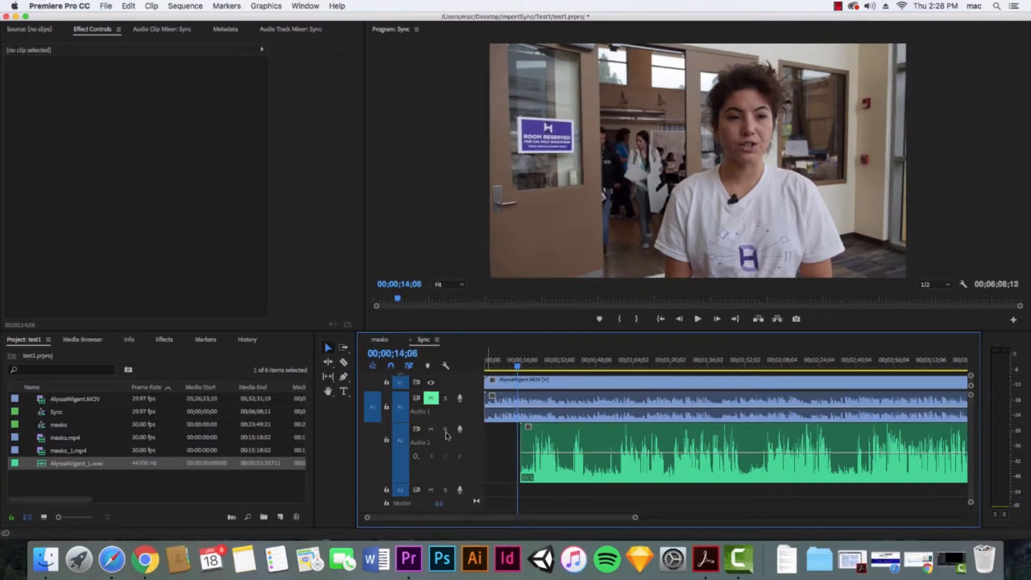
left_click(521, 368)
left_click(532, 369)
key("space")
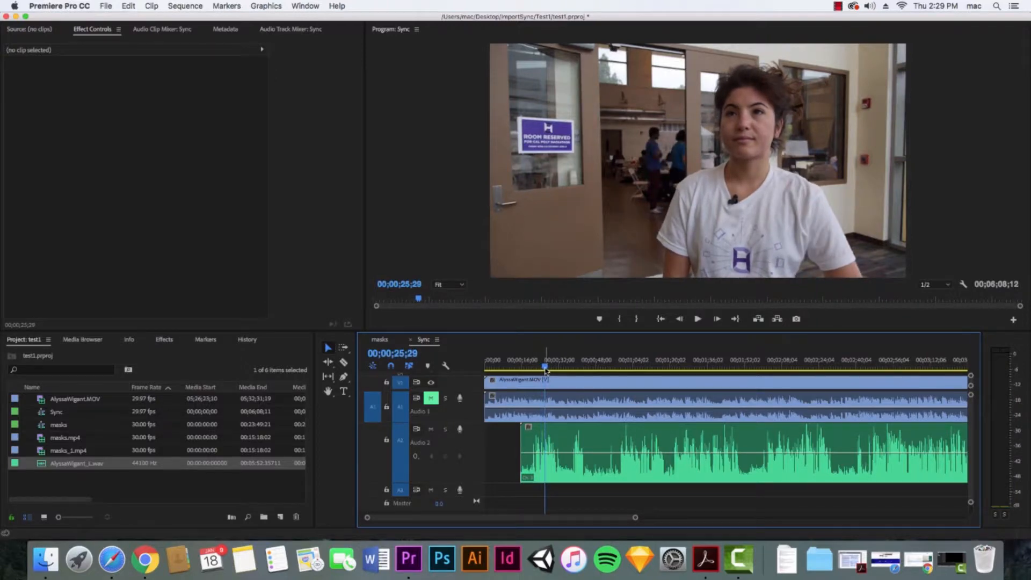
left_click_drag(544, 369, 512, 373)
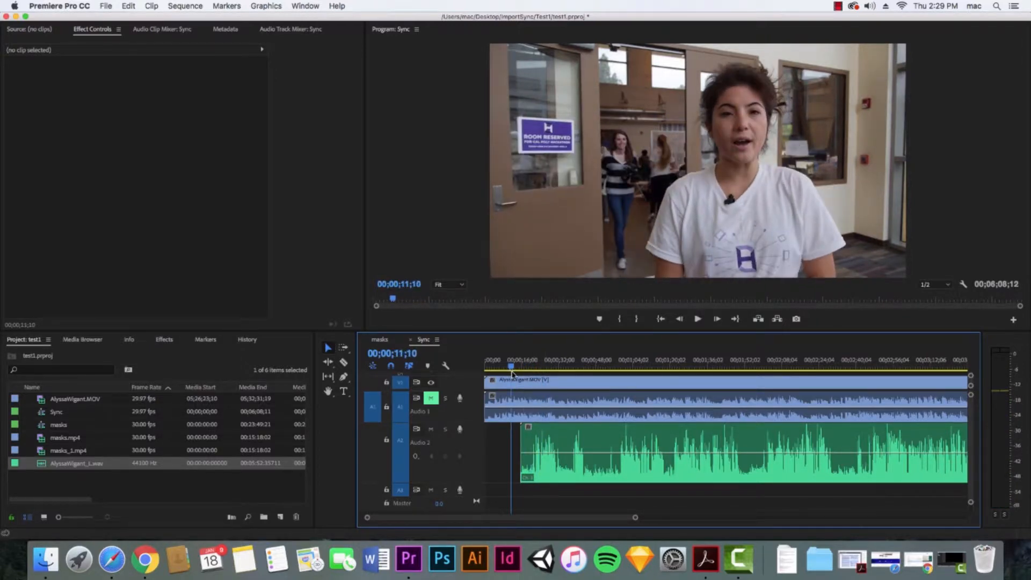
key("space")
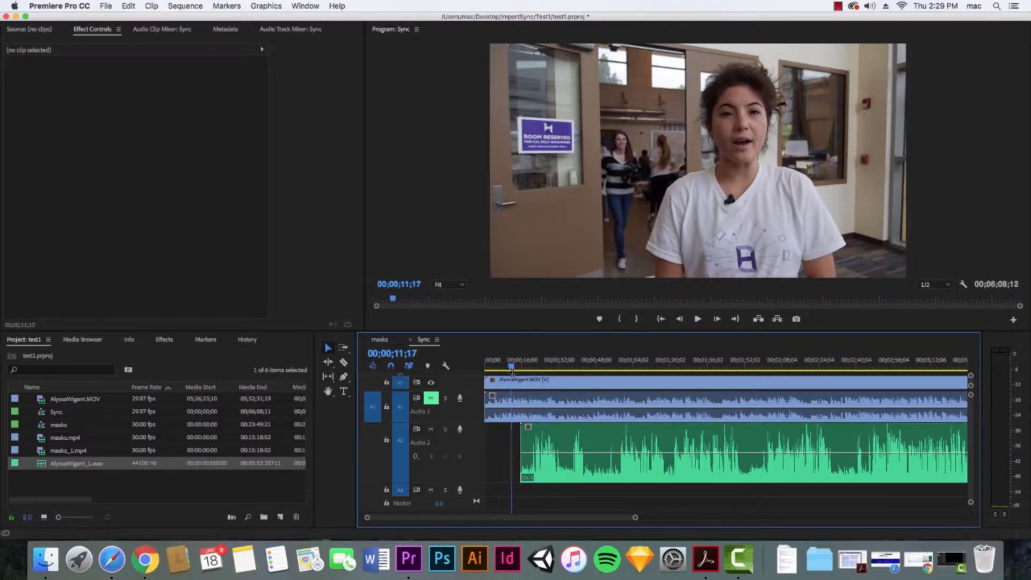
left_click(431, 398)
Step: Move the separate recording on Audio 2 about 7 seconds earlier and magnify the opening seconds for waveform comparison
left_click(603, 449)
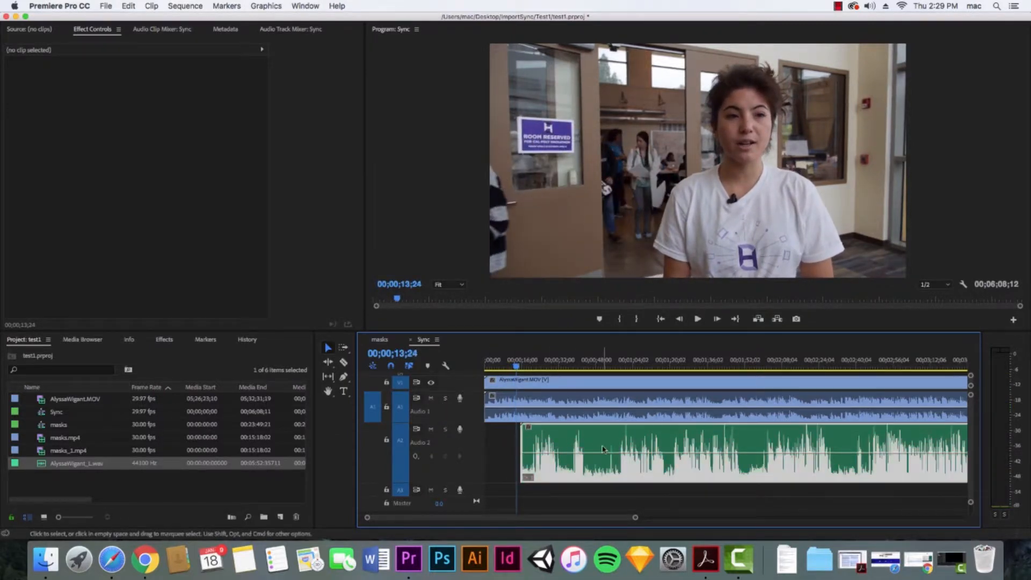
left_click_drag(603, 449, 587, 450)
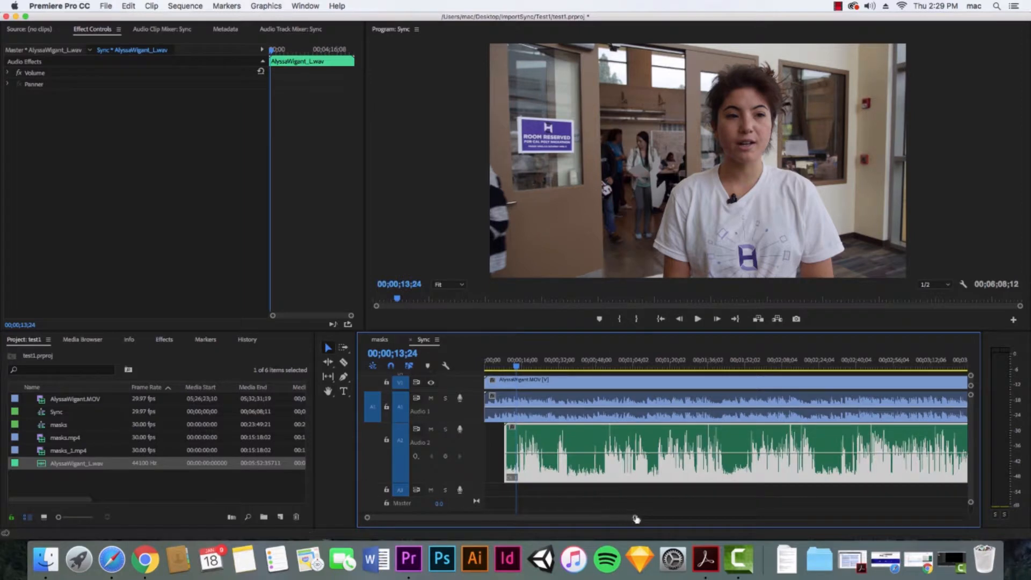
left_click_drag(637, 519, 524, 518)
left_click_drag(469, 426, 470, 443)
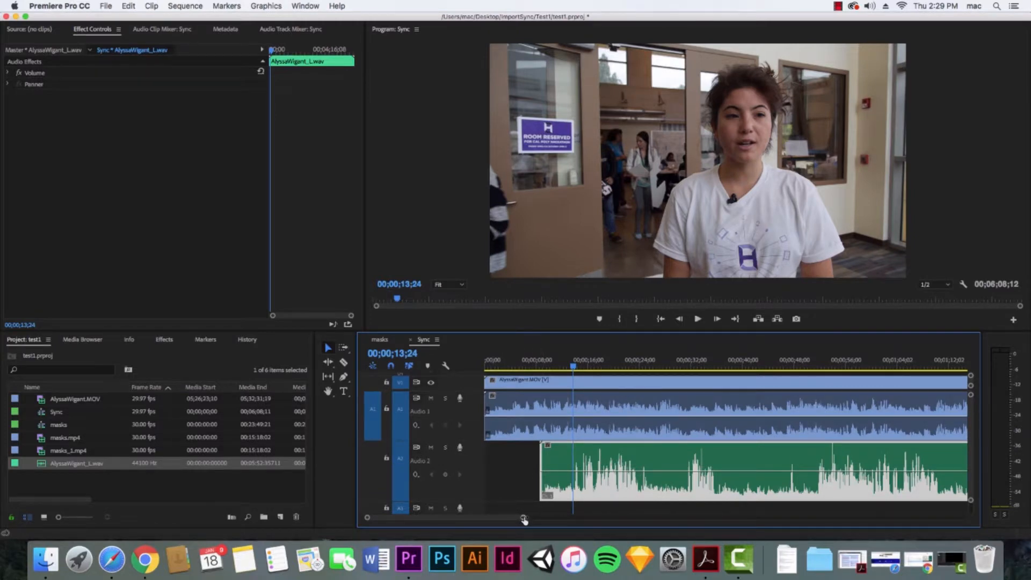
left_click_drag(524, 519, 485, 519)
Step: Play the sequence from 00;00;07;12 to hear where the first words fall in the camera audio
left_click(575, 358)
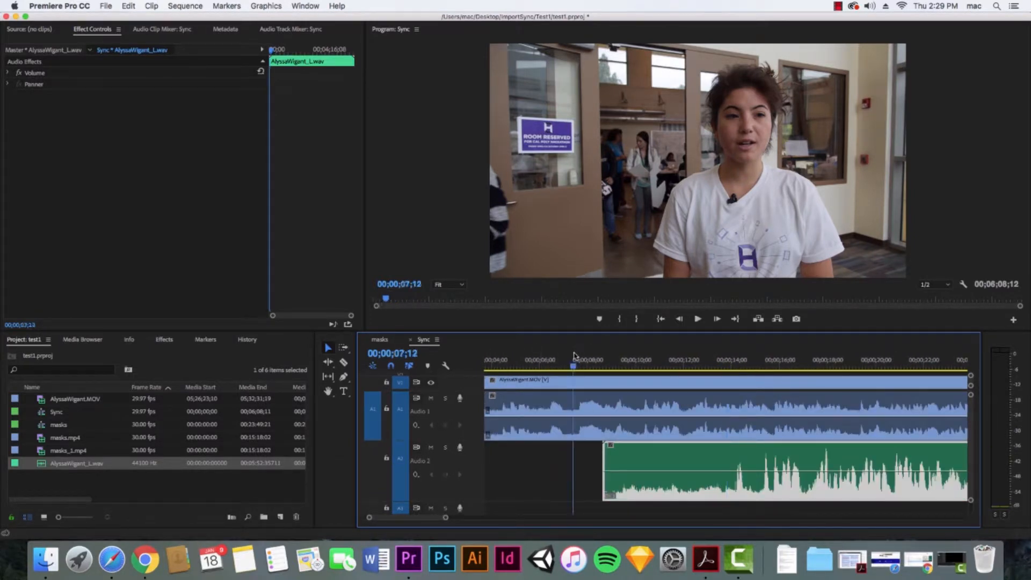
key("space")
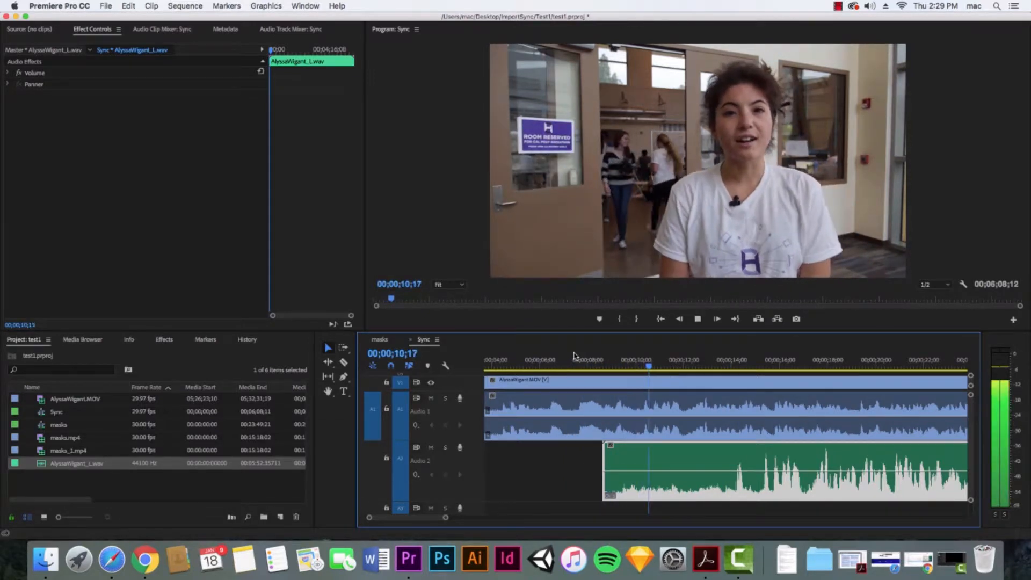
key("space")
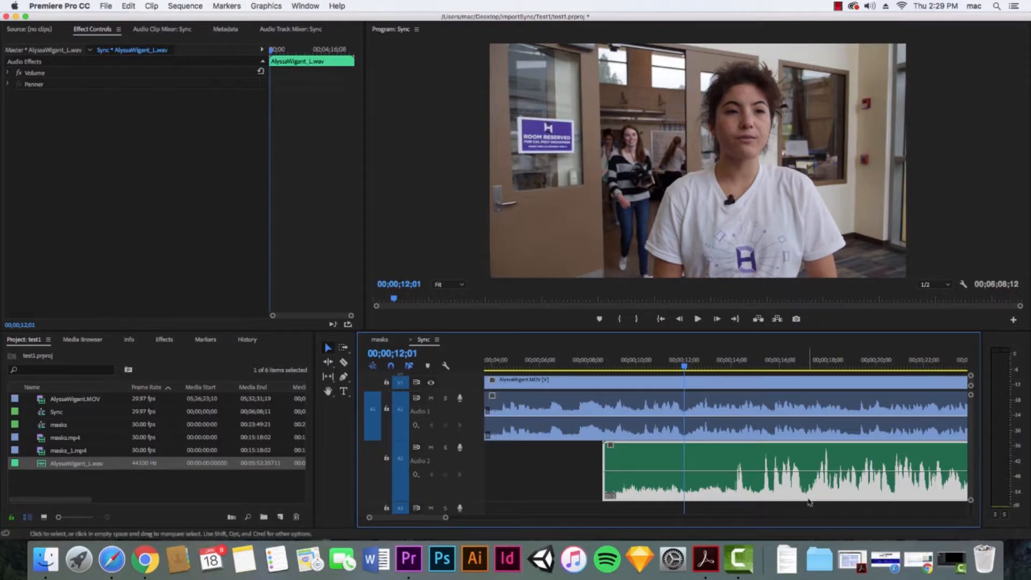
Step: Slide the Audio 2 recording earlier so its first speech peak starts near 00;00;10;11, and play it to check
left_click_drag(641, 366, 646, 370)
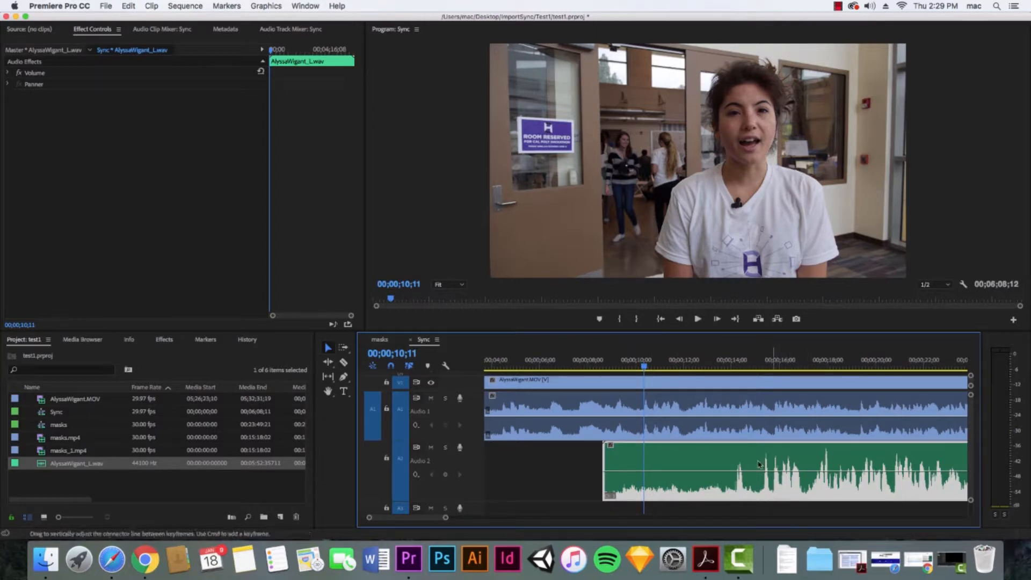
left_click_drag(796, 487, 787, 492)
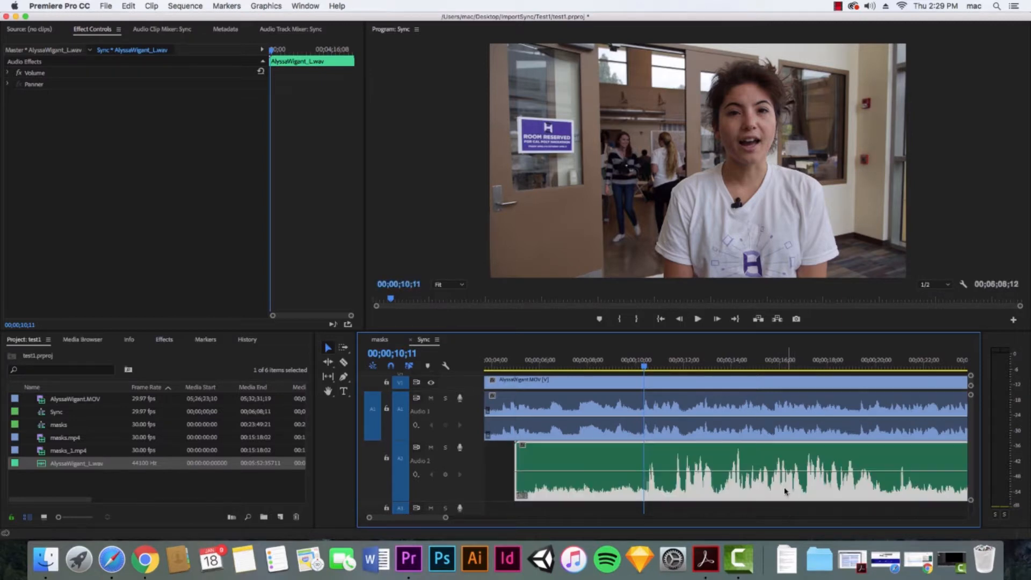
key("space")
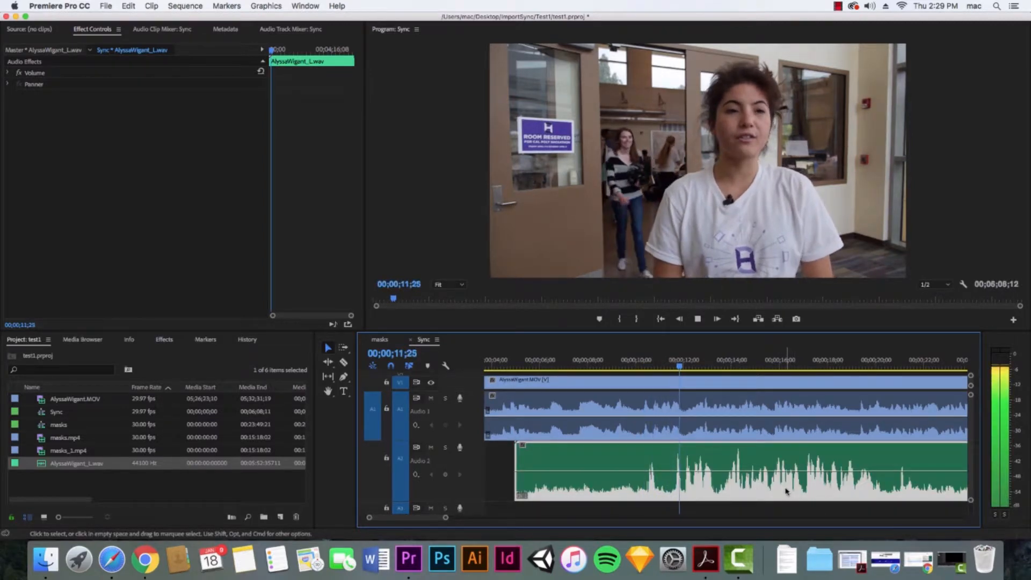
key("space")
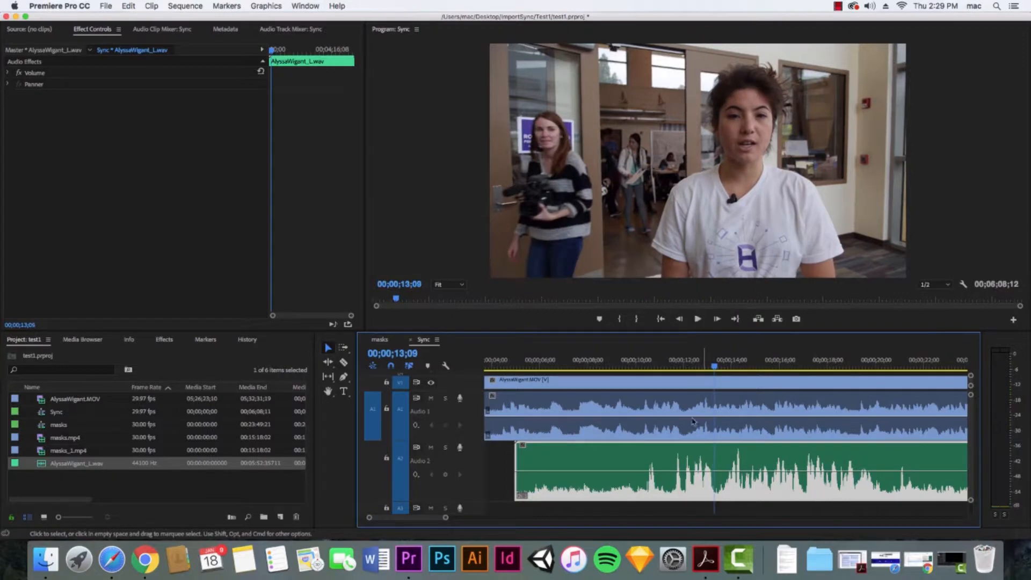
Step: Shift the Audio 2 recording slightly earlier so its first speech peak starts near 00;00;10;03, and play from there to check
left_click(639, 370)
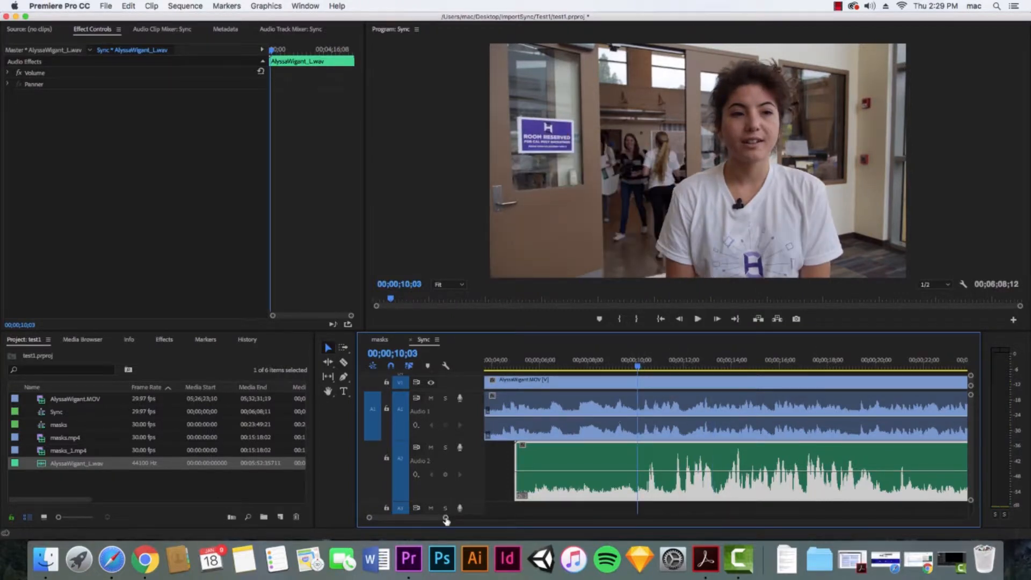
left_click_drag(446, 518, 417, 519)
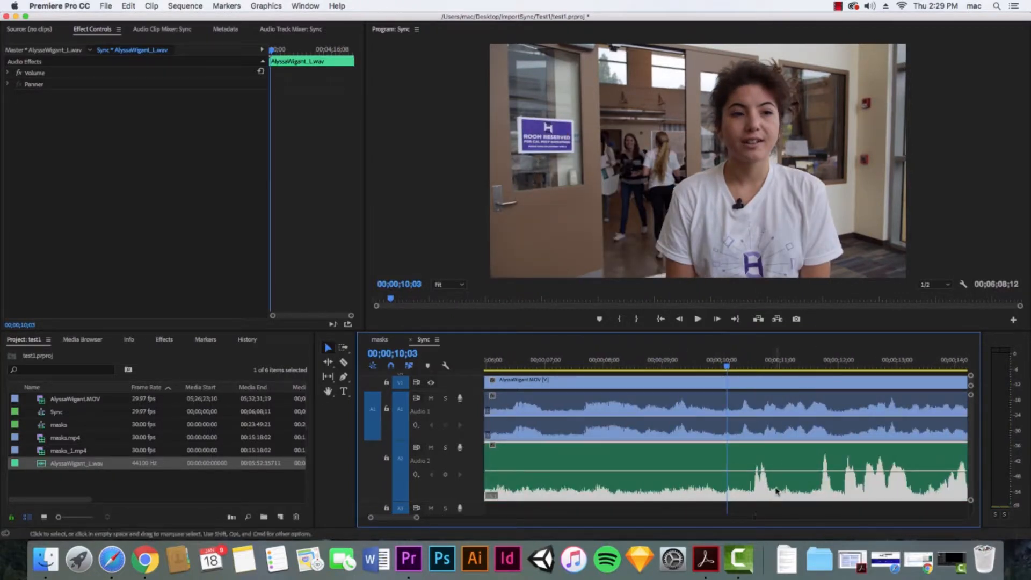
mouse_move(783, 487)
left_mouse_down()
mouse_move(765, 486)
mouse_move(771, 480)
left_mouse_up()
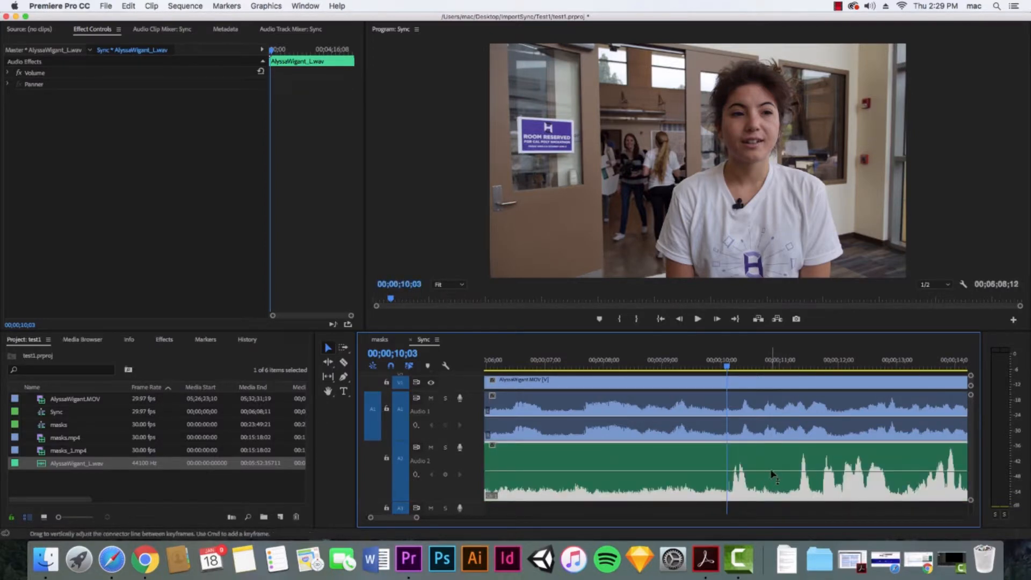
key("space")
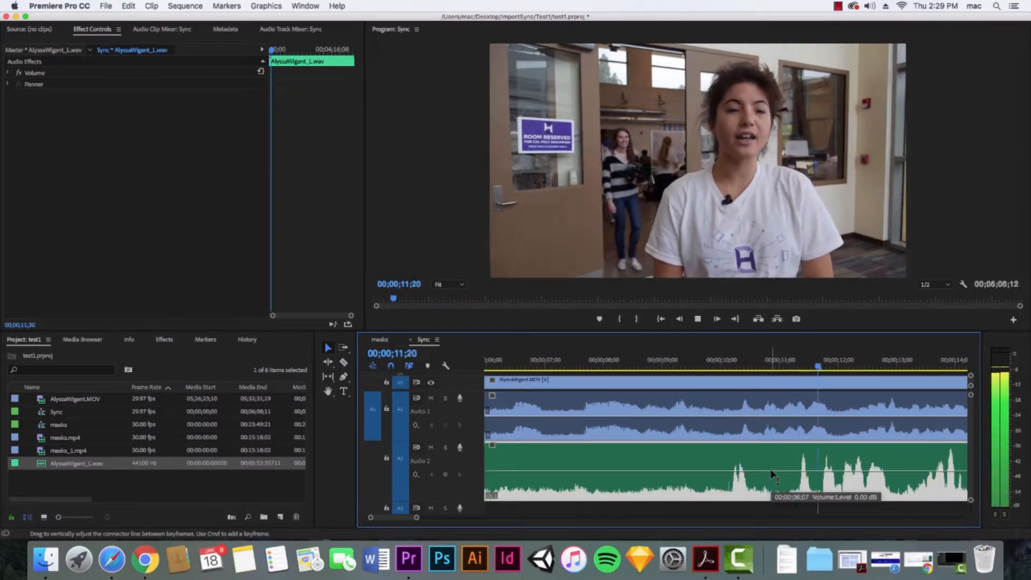
key("space")
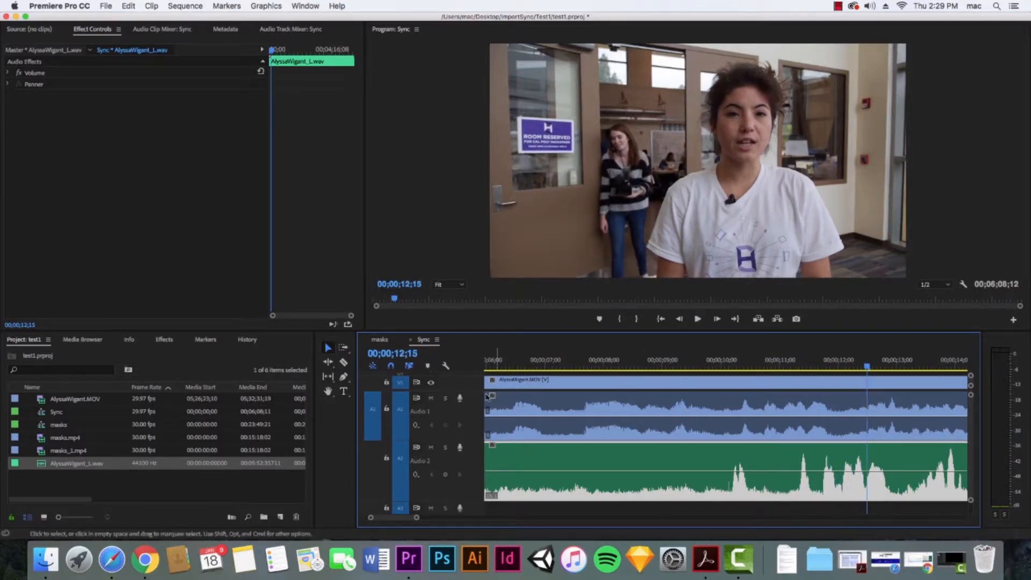
Step: Solo Audio 1 and play the opening to identify which camera waveform peak matches the first words
left_click(446, 398)
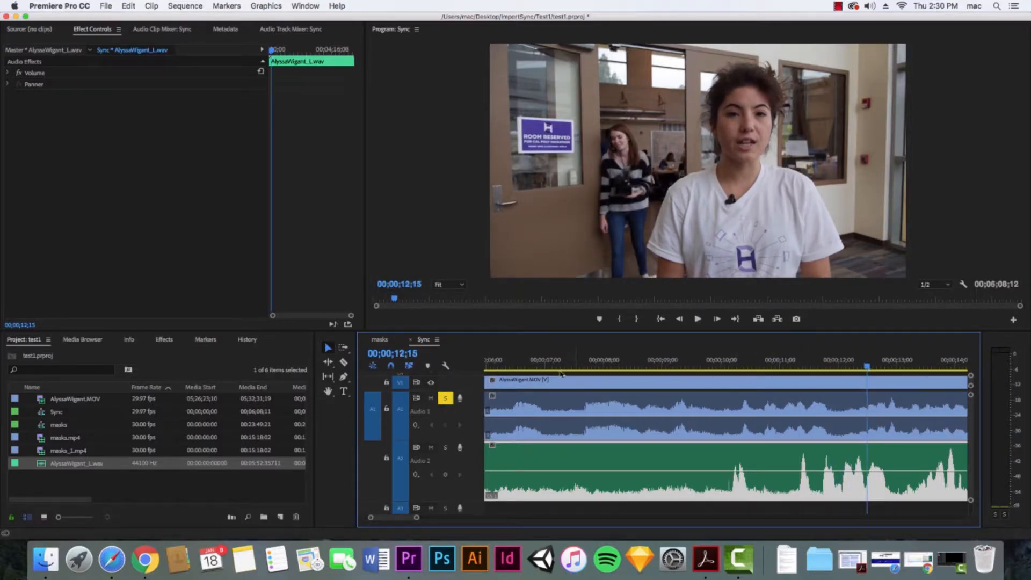
left_click(587, 368)
key("space")
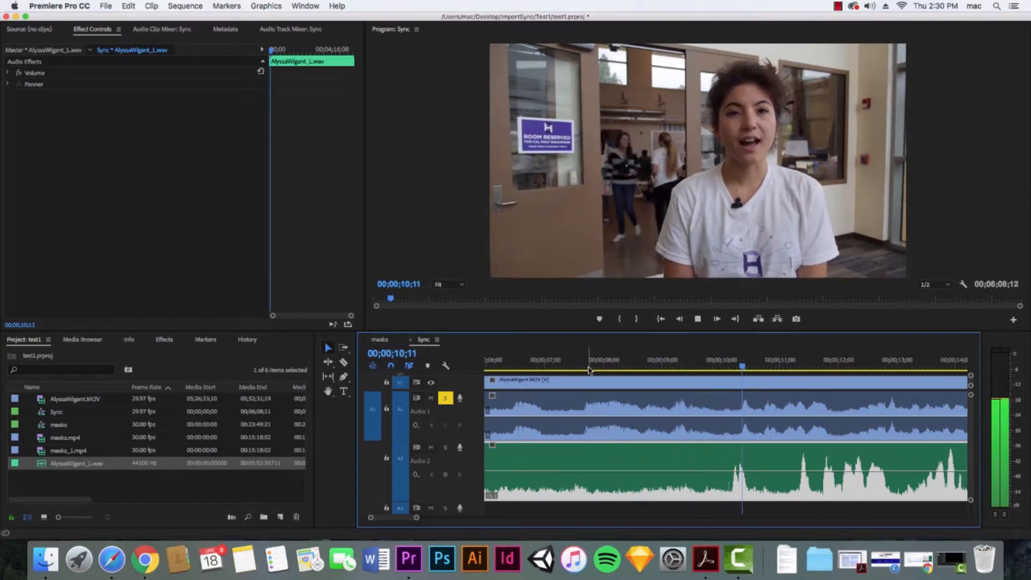
key("space")
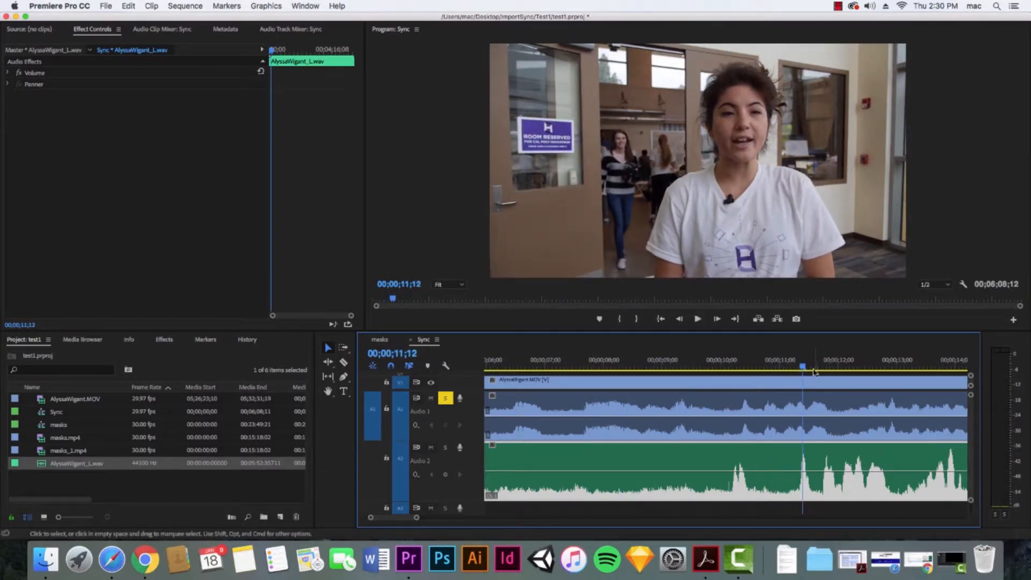
Step: Shift the Audio 2 recording earlier so its second speech peak starts near 00;00;10;22, play on, and remove the solo from Audio 1
left_click(765, 370)
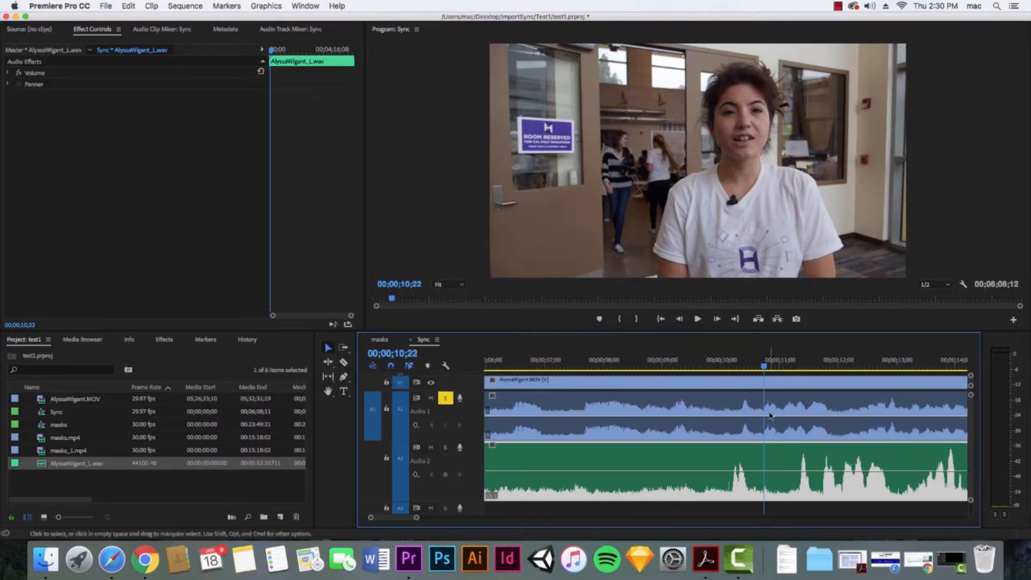
left_click_drag(779, 462, 705, 470)
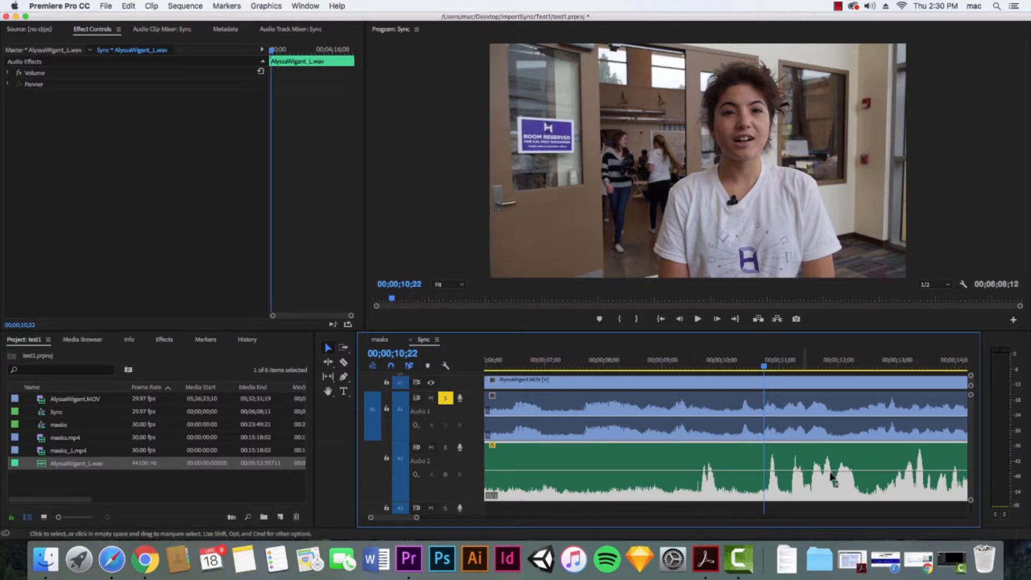
mouse_move(841, 468)
left_mouse_down()
mouse_move(829, 468)
mouse_move(841, 469)
left_mouse_up()
key("space")
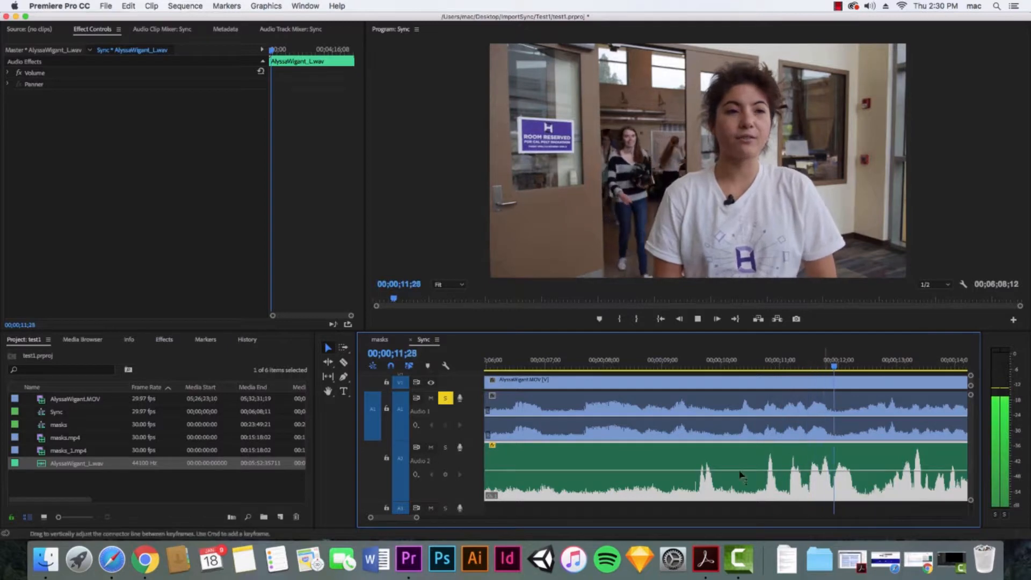
key("space")
left_click(444, 400)
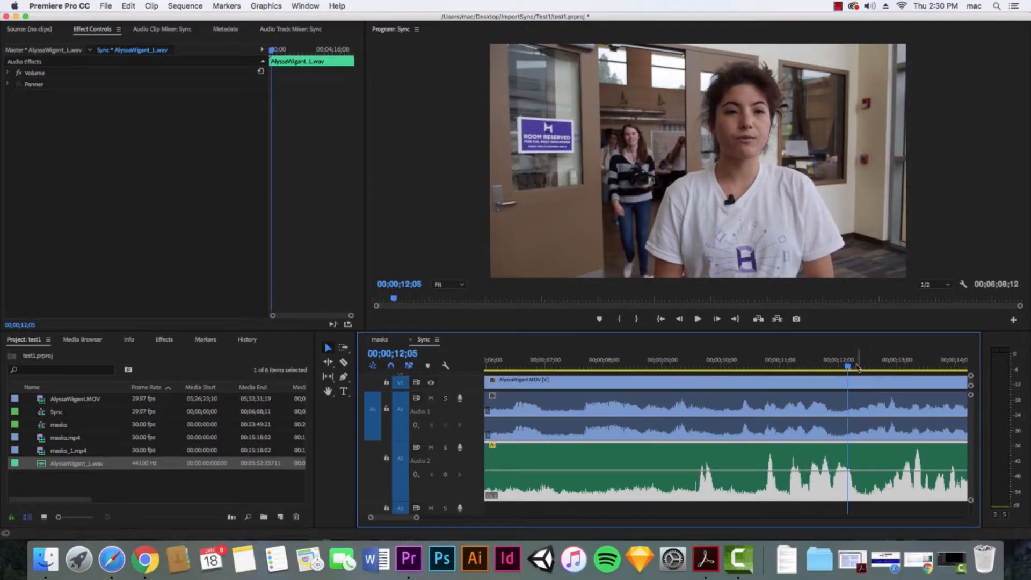
Step: Play the opening twice with both audio tracks to check the remaining offset, and save the project
left_click_drag(849, 368, 693, 382)
key("space")
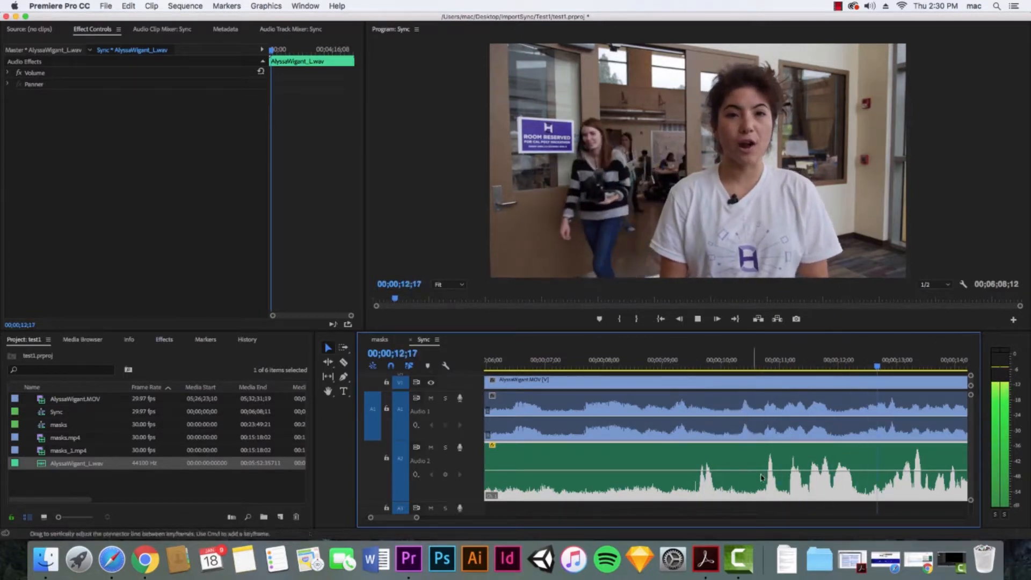
key("space")
left_click(744, 360)
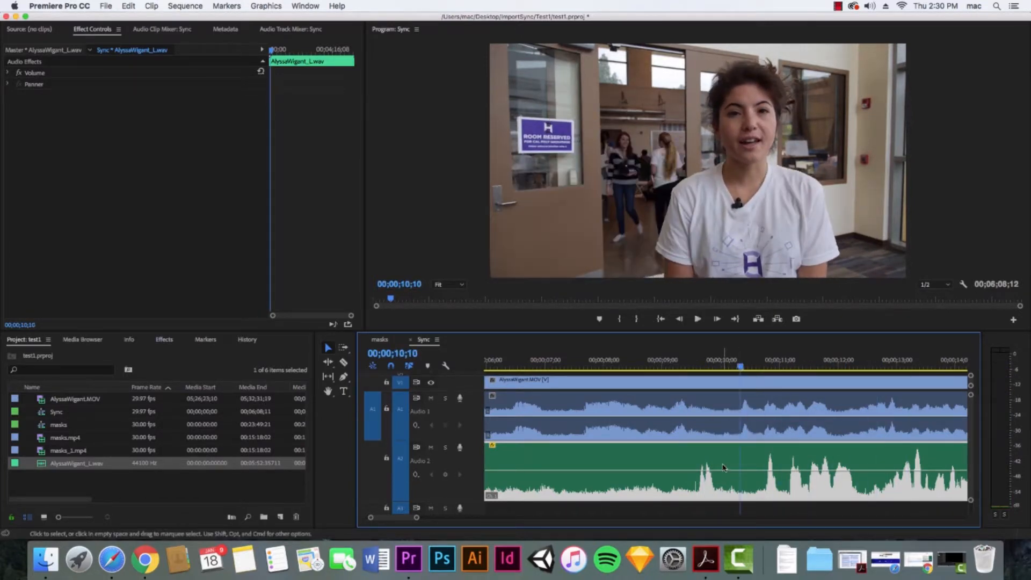
key("space")
key("space")
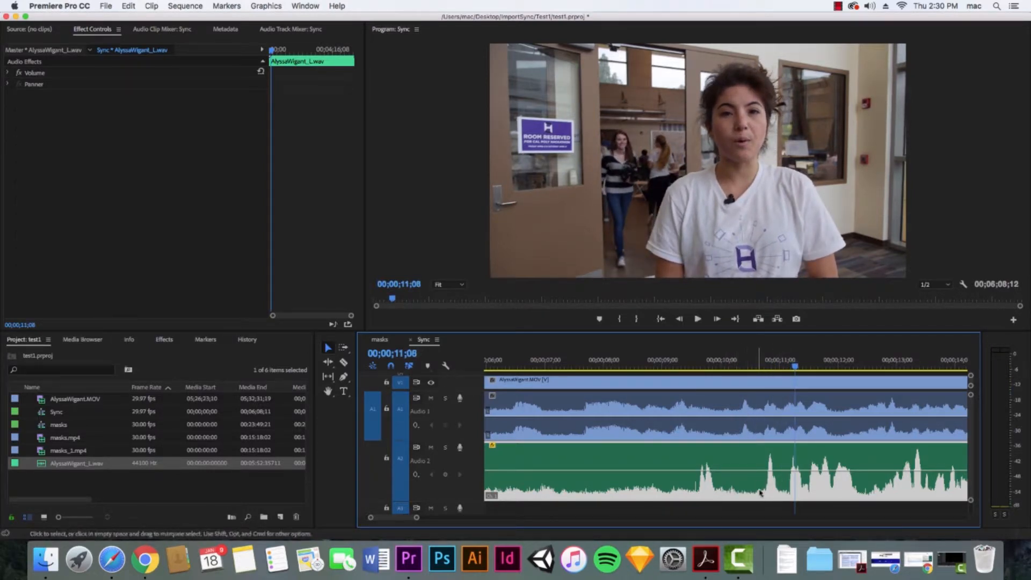
key("super+s")
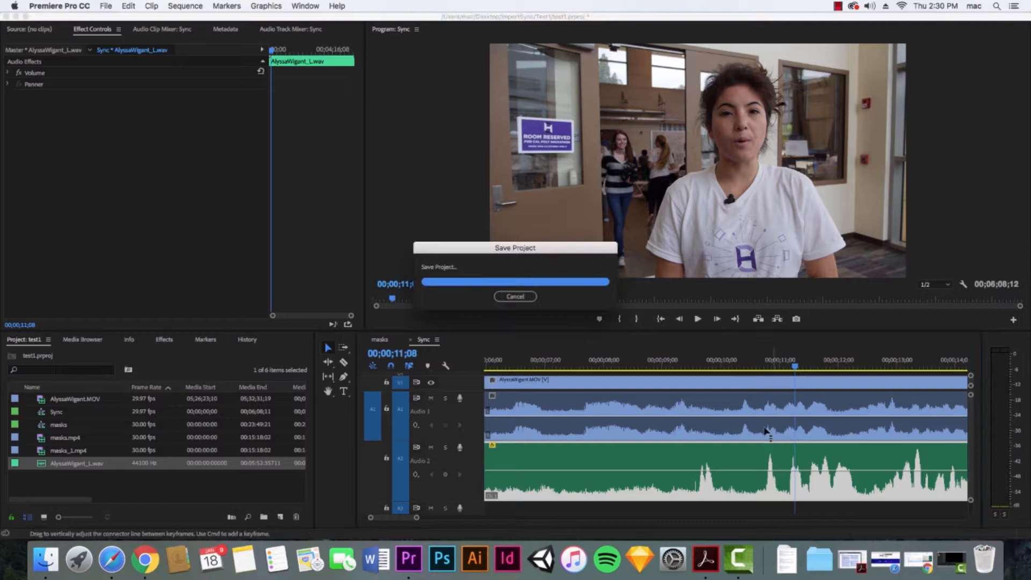
Step: Move the Audio 2 recording earlier so its second speech peak starts near 00;00;10;11, and play it to check
left_click(742, 367)
left_click_drag(741, 369, 743, 368)
left_click_drag(824, 461, 813, 460)
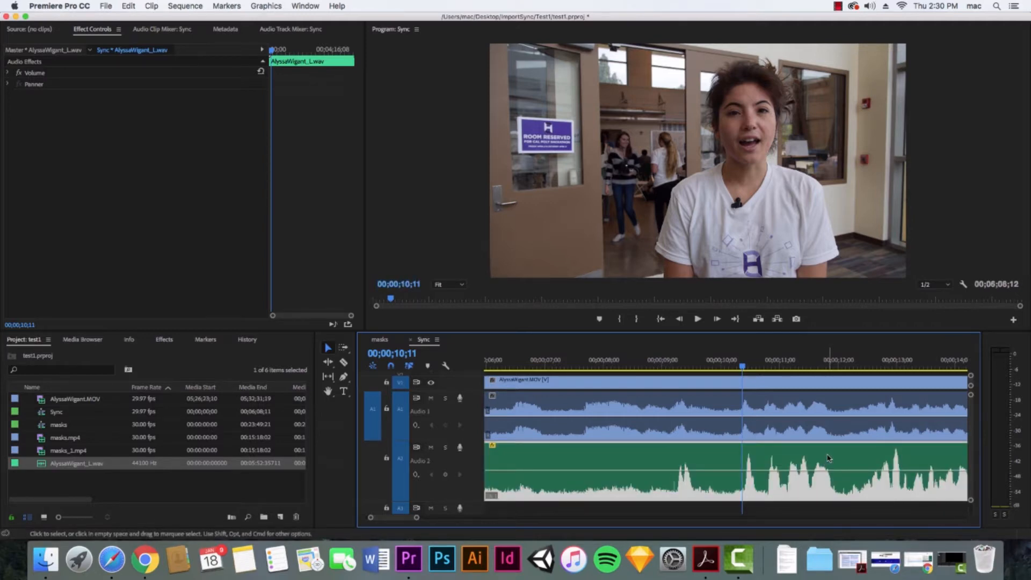
key("space")
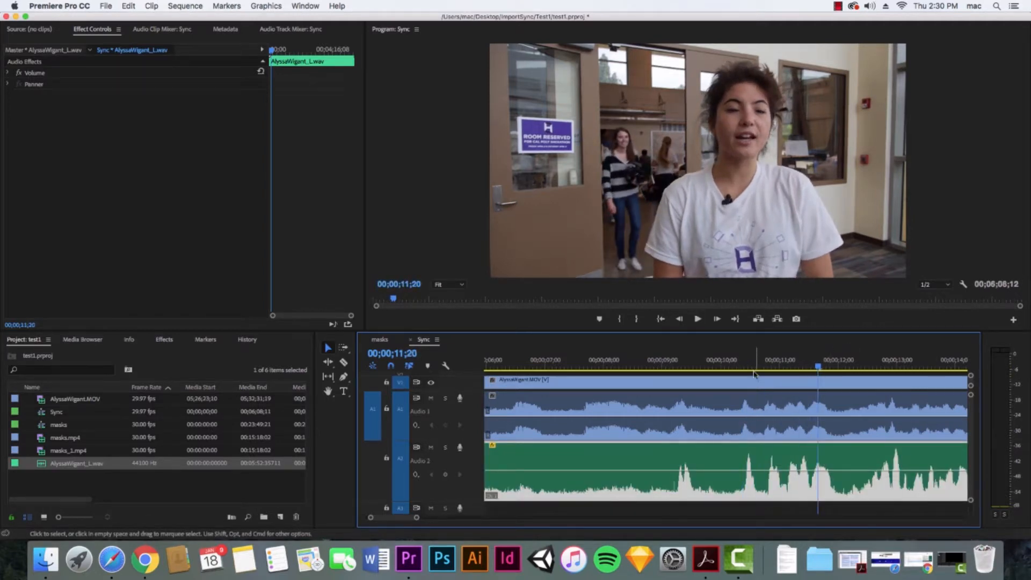
Step: Fine-tune the Audio 2 recording by nudging it about two frames earlier to match the camera peak after 00;00;10;10, and play it to check
left_click(741, 364)
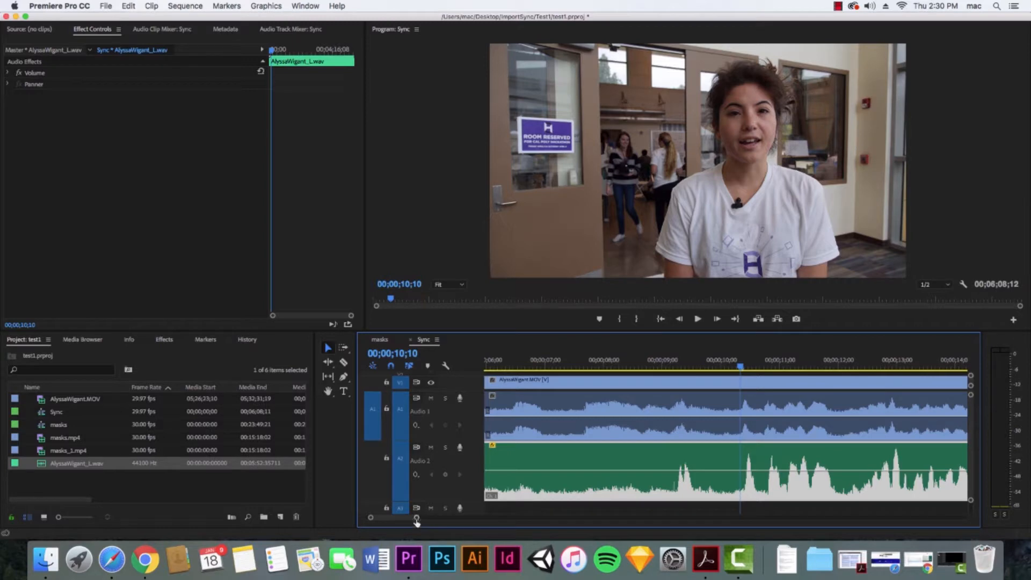
left_click_drag(417, 520, 397, 523)
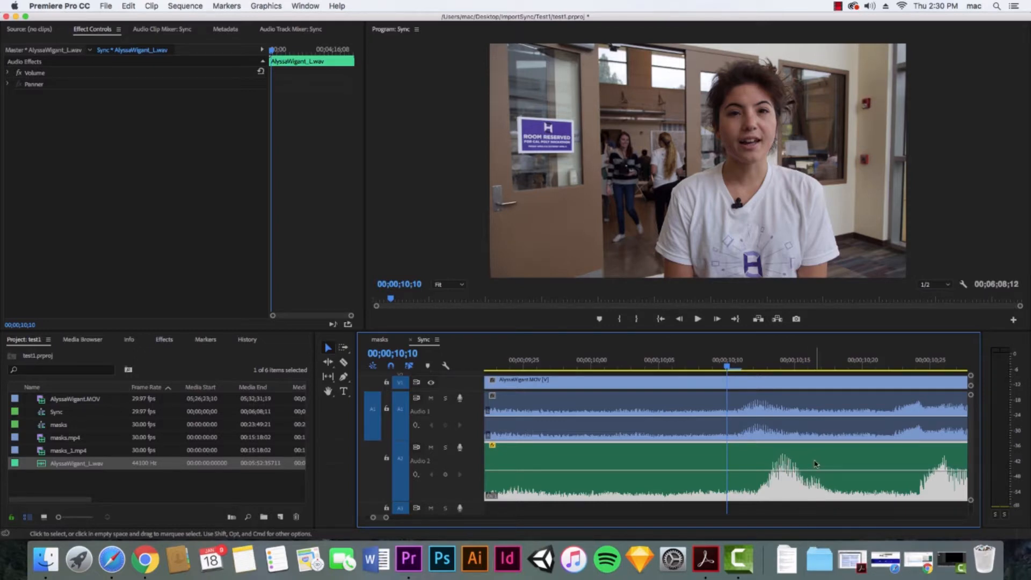
left_click_drag(817, 465, 795, 463)
key("space")
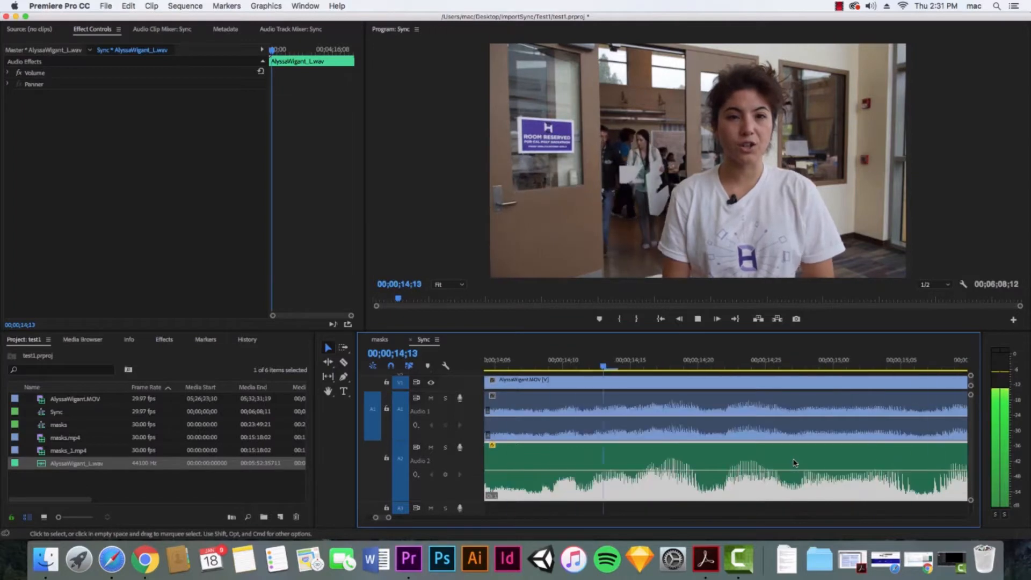
key("space")
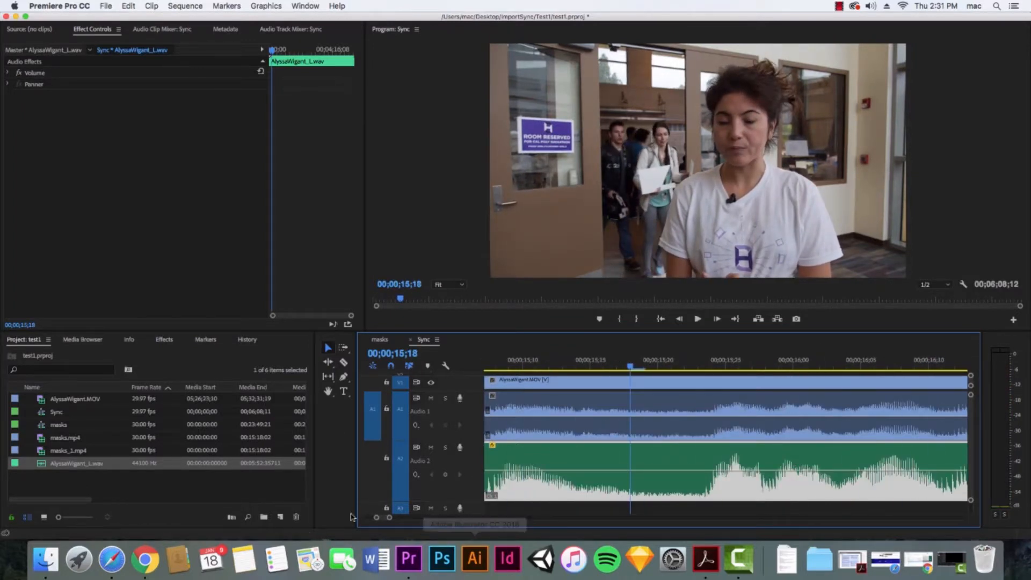
Step: Unlink the camera clip's video from its audio in the Sync sequence and clear the selection
mouse_move(390, 518)
left_mouse_down()
mouse_move(501, 532)
mouse_move(815, 518)
left_mouse_up()
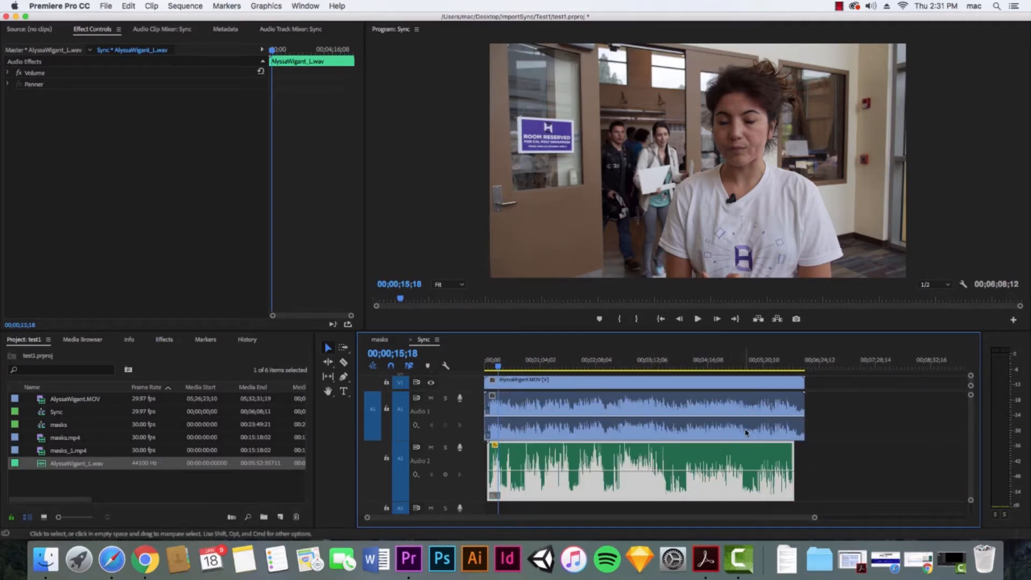
left_click_drag(972, 396, 972, 378)
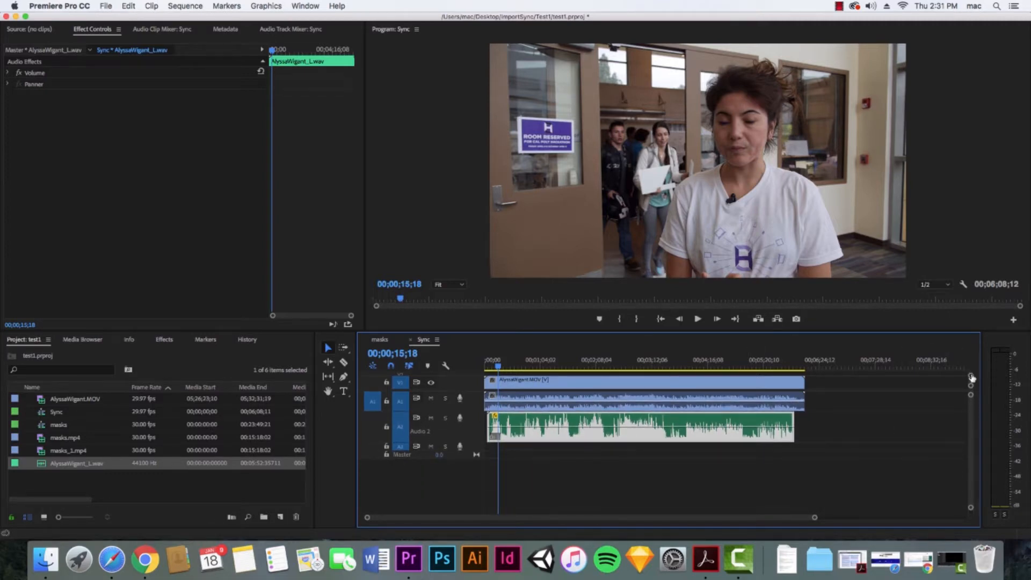
left_click(620, 381)
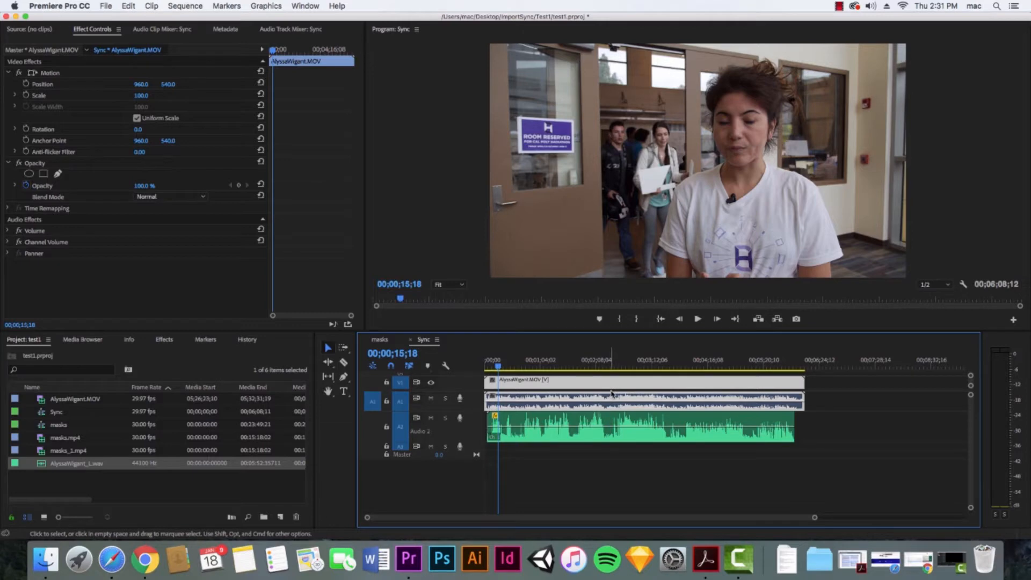
right_click(640, 397)
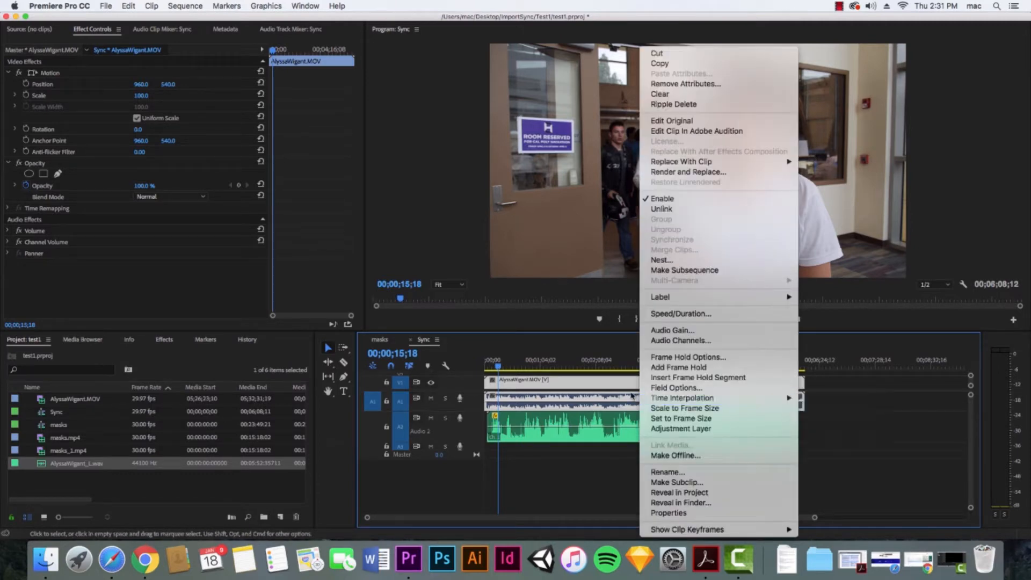
left_click(682, 211)
left_click(843, 400)
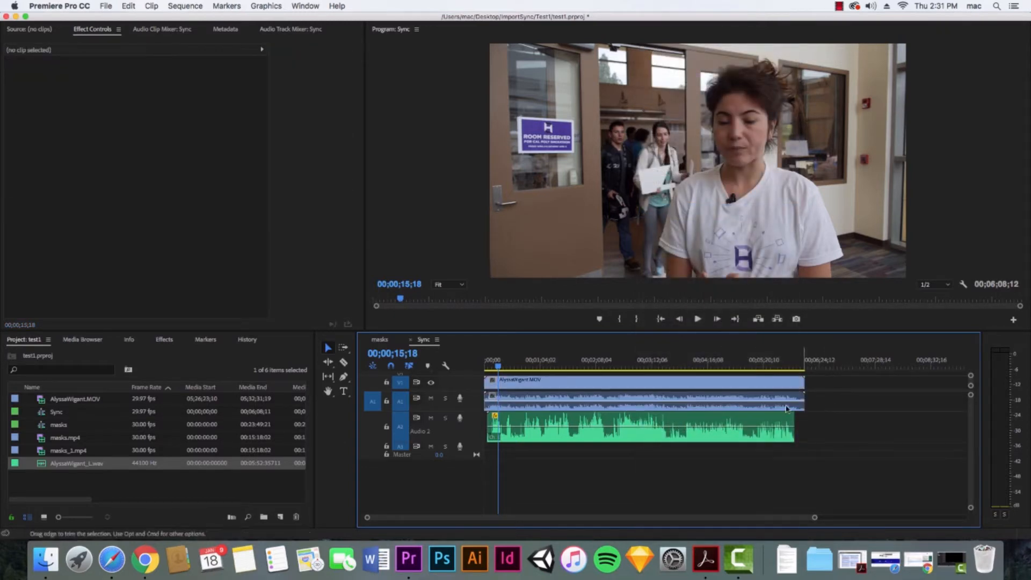
Step: Delete the camera audio from Audio 1 and move the separately recorded WAV clip from Audio 2 up to Audio 1
left_click(729, 407)
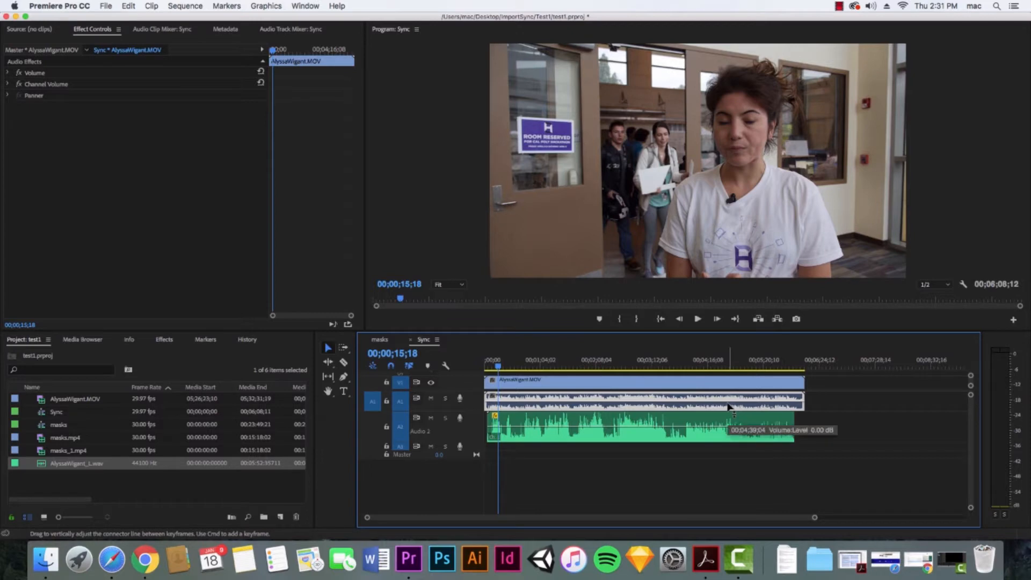
key("BackSpace")
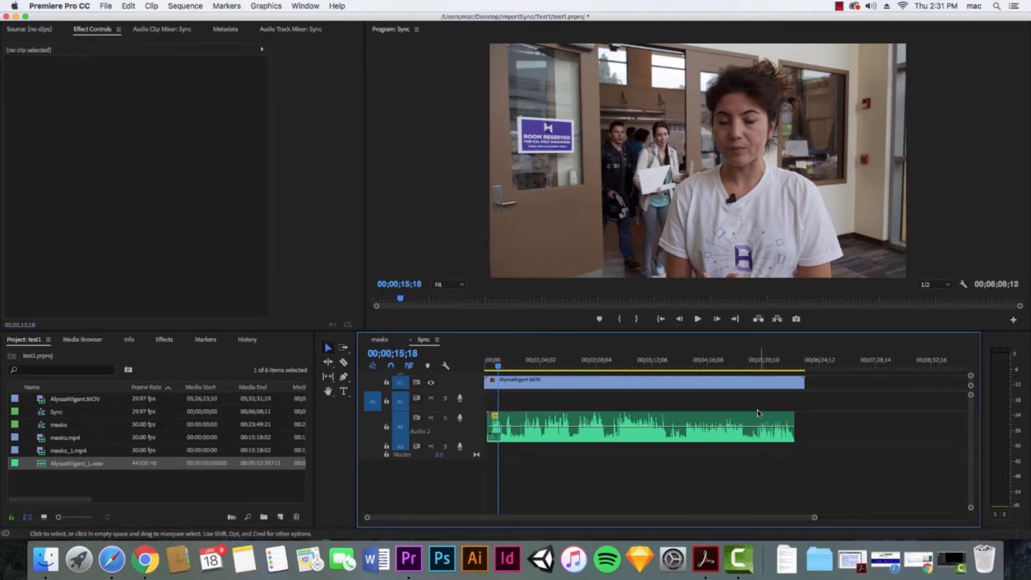
left_click(709, 436)
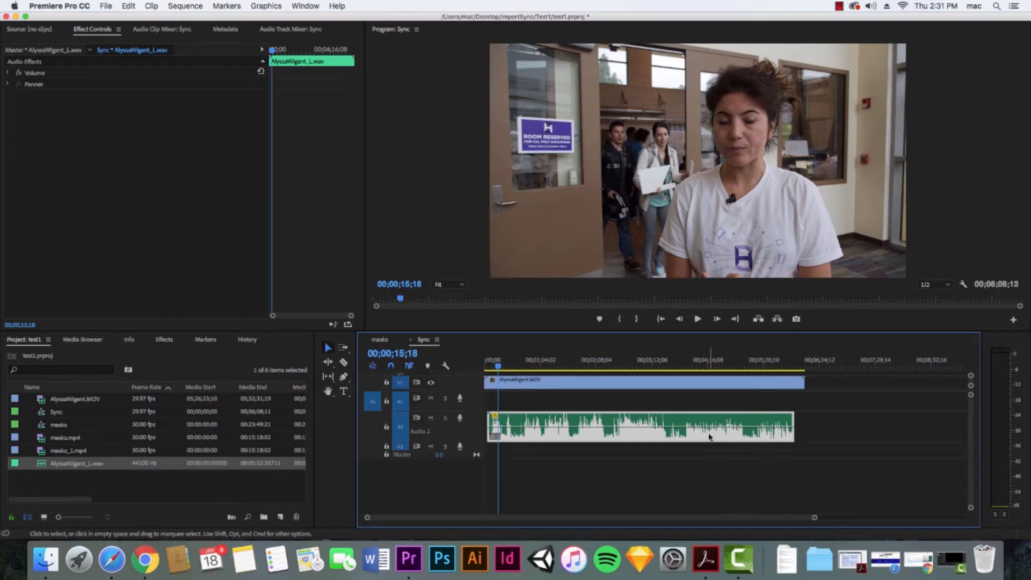
key("alt+Up")
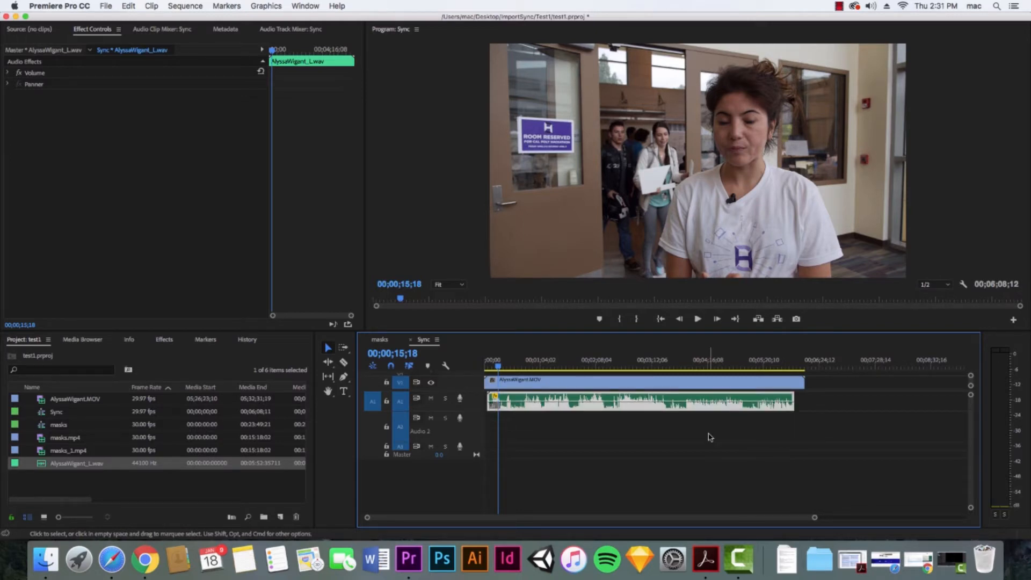
Step: Step back two frames and play the sequence in two passes to check the recorded audio against the video
key("Left")
key("Left")
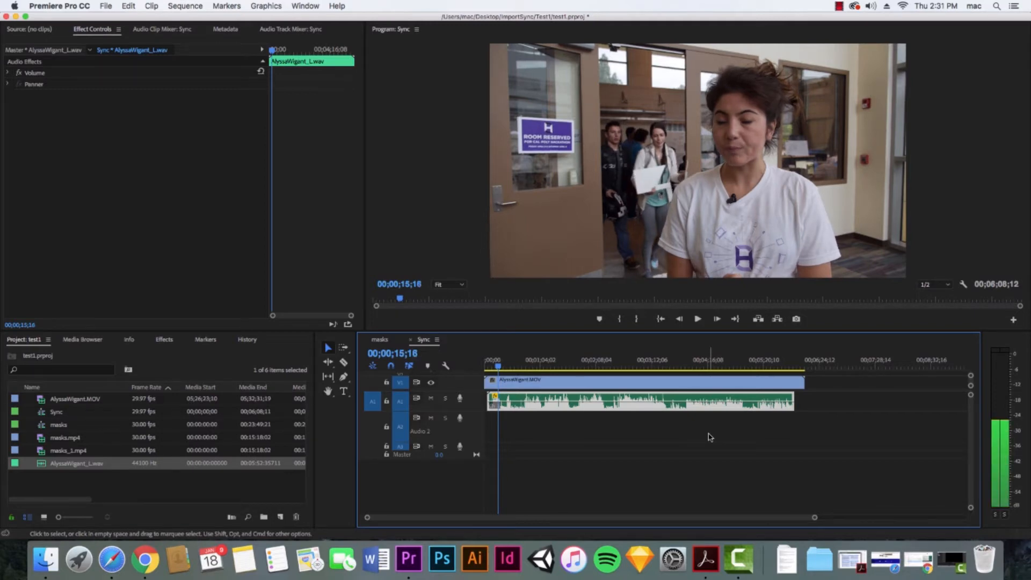
key("space")
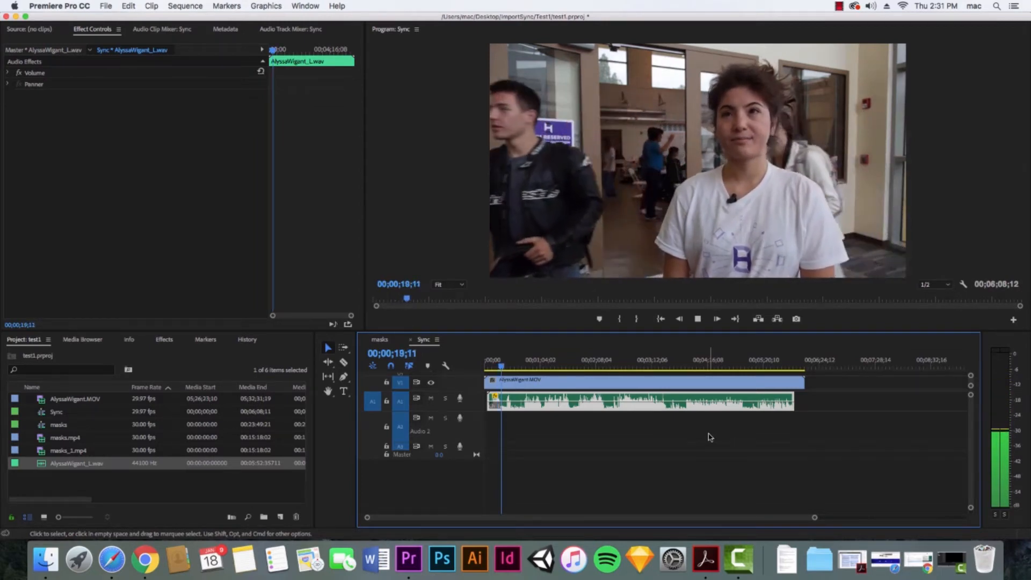
key("space")
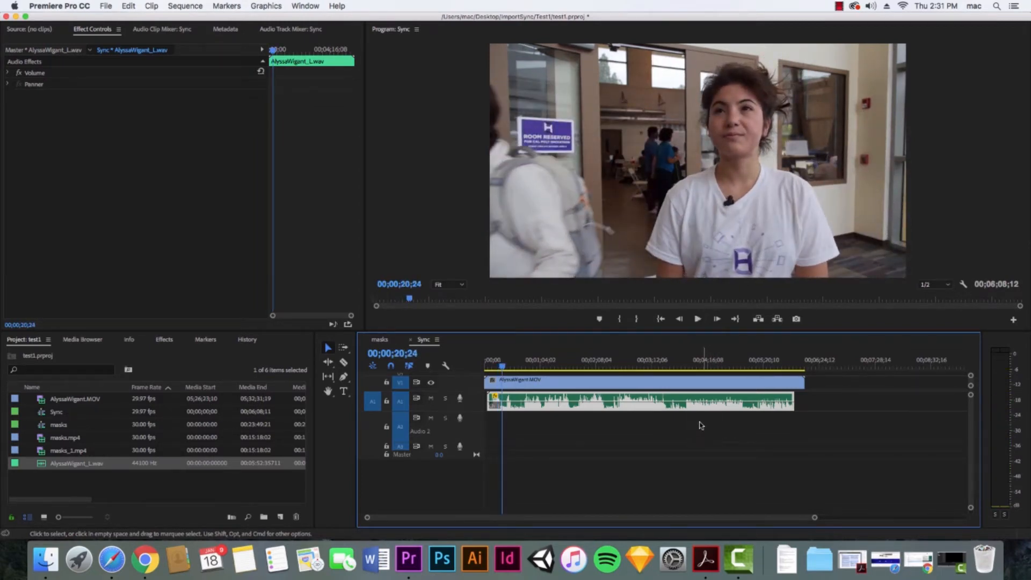
key("space")
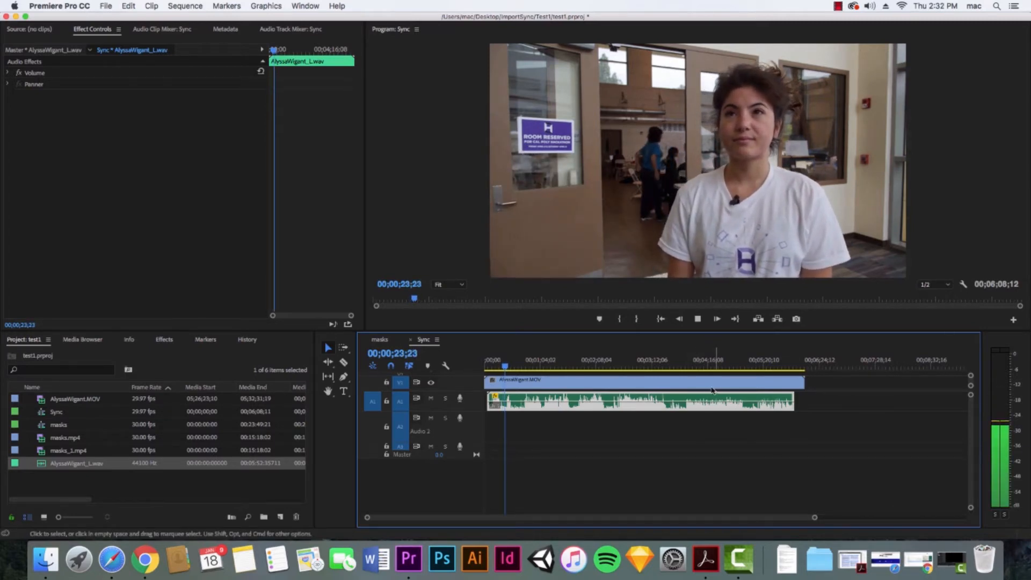
key("space")
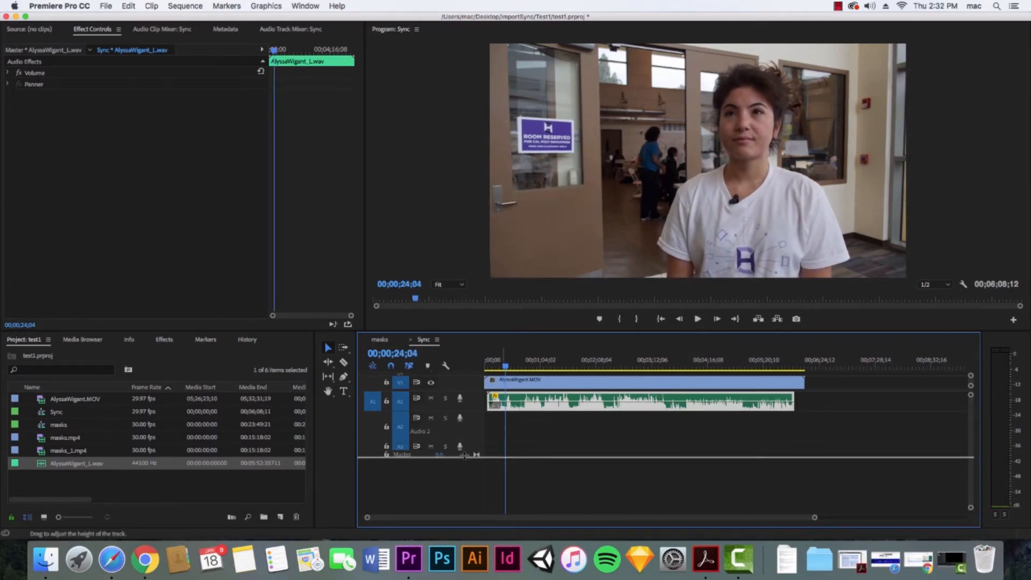
Step: Enlarge the Audio 1 track, raise the recording's volume level, play it to check the loudness, and lower the level slightly
left_click_drag(465, 411, 464, 456)
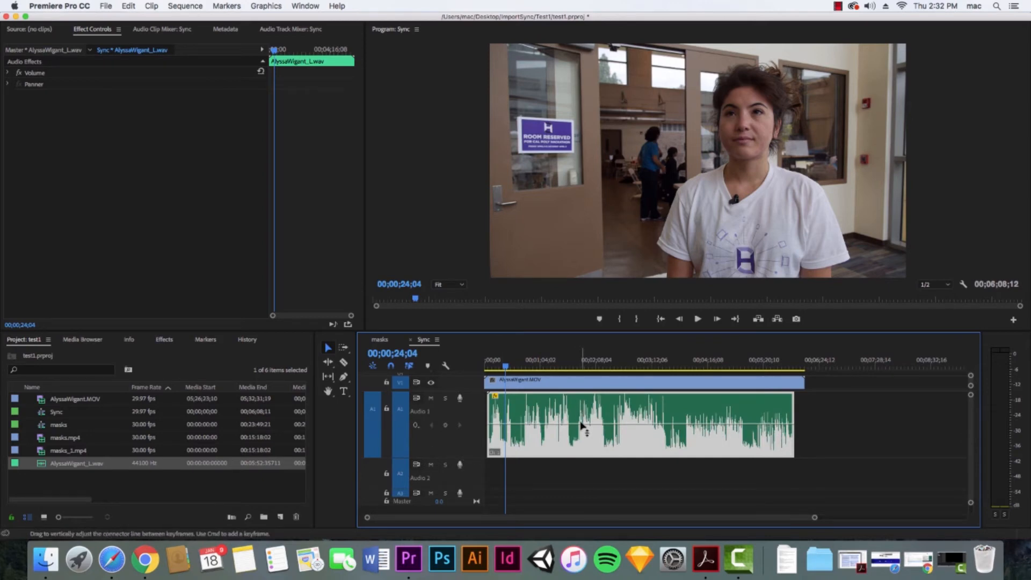
left_click_drag(582, 425, 581, 413)
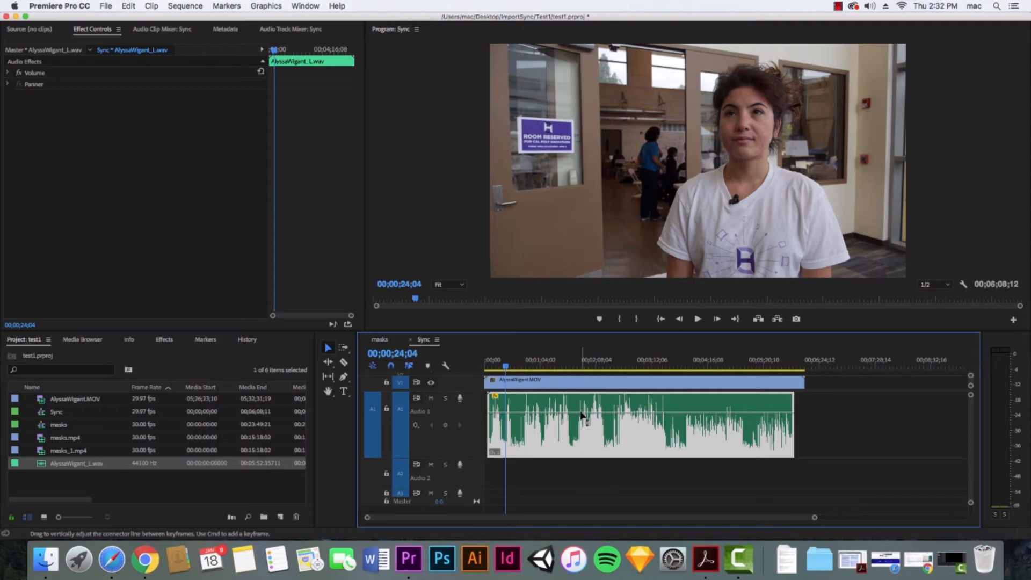
key("space")
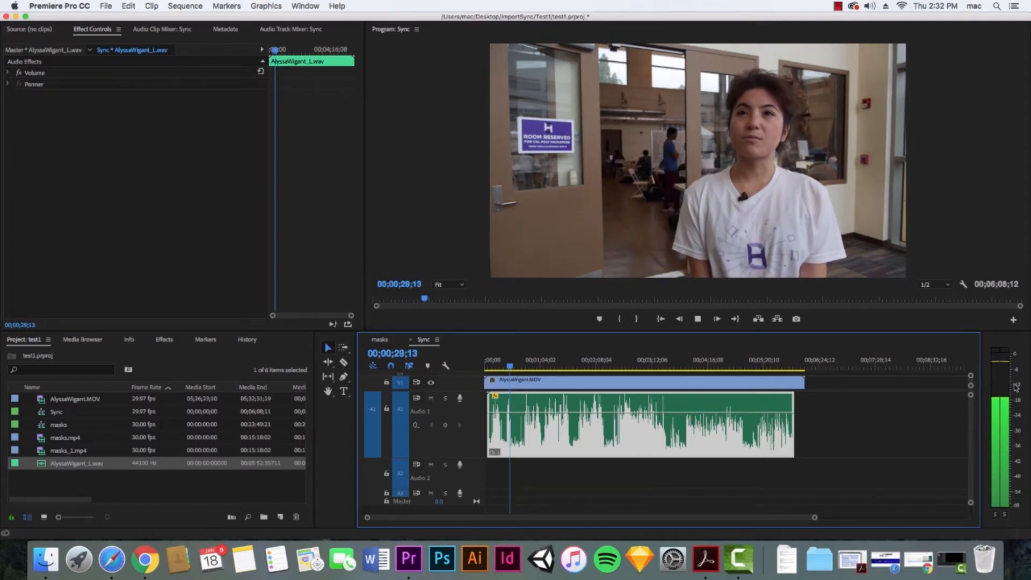
key("space")
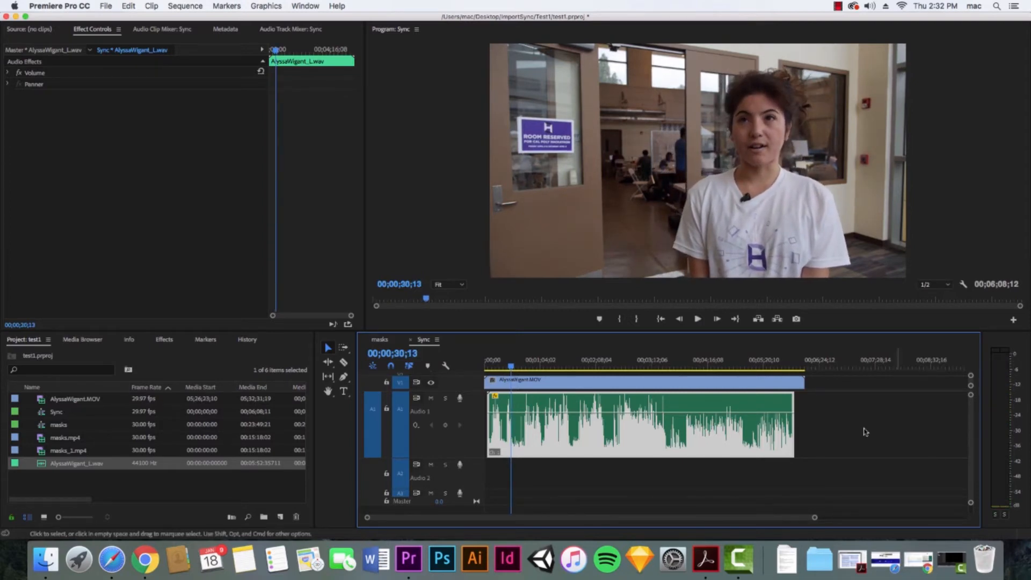
left_click_drag(696, 412, 695, 420)
Step: Increase the Video 1 track height to show the clip thumbnail and reduce the Audio 1 track height
left_click_drag(815, 517, 877, 517)
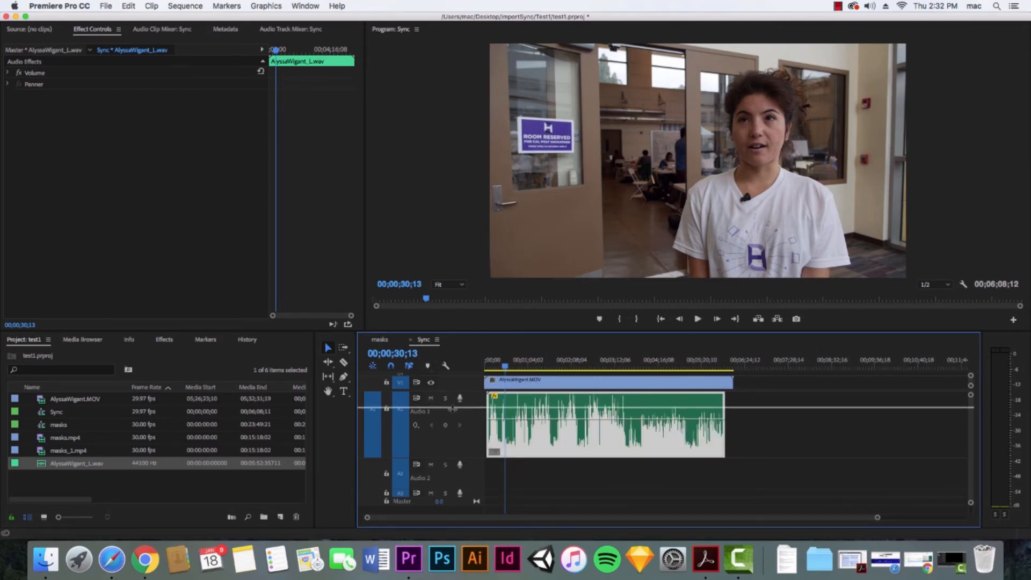
left_click_drag(449, 391, 464, 376)
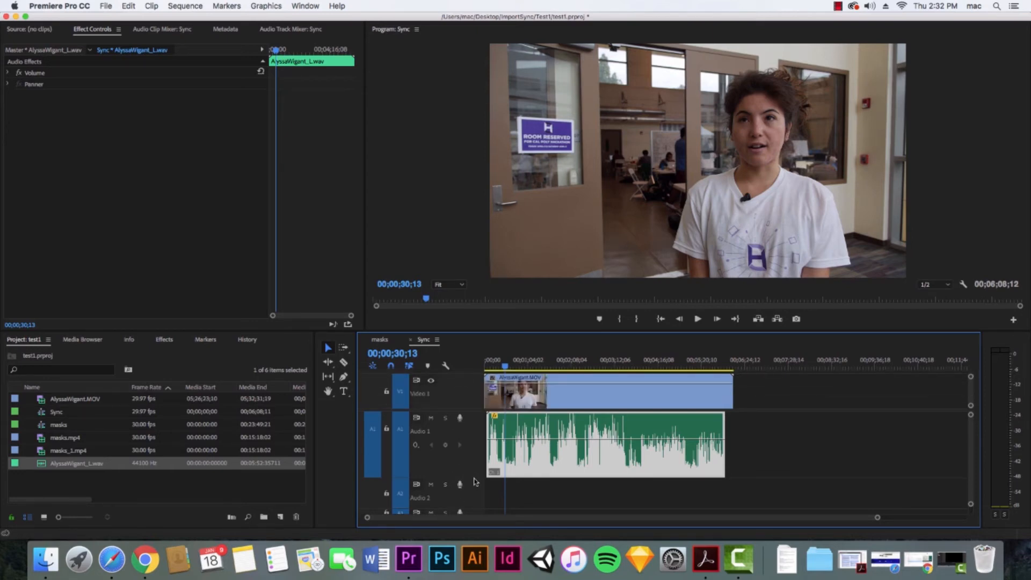
left_click_drag(478, 477, 482, 450)
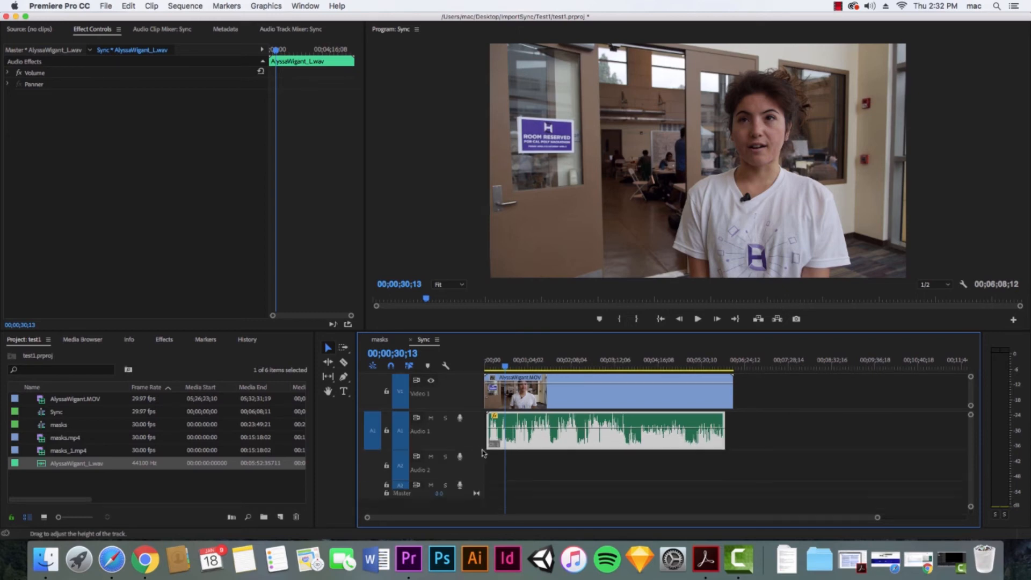
Step: Compare the masks sequence with the Sync sequence, ending on Sync
left_click(378, 340)
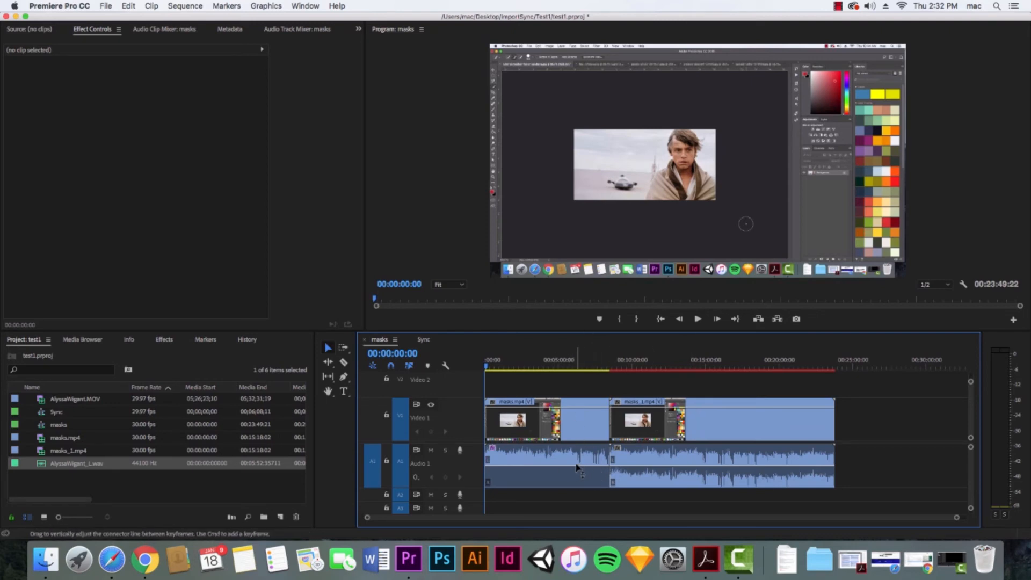
left_click(425, 340)
left_click(380, 340)
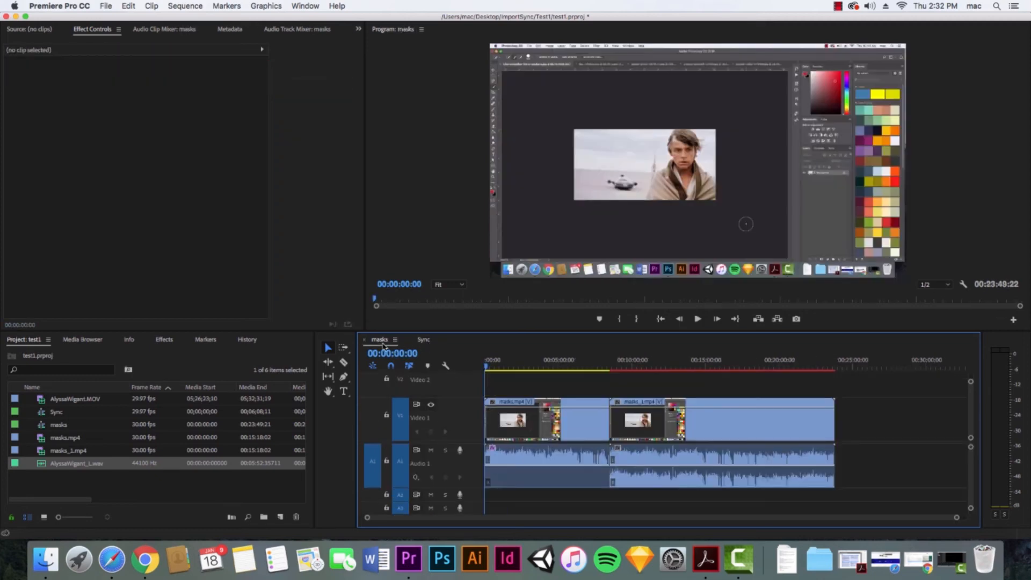
left_click(425, 340)
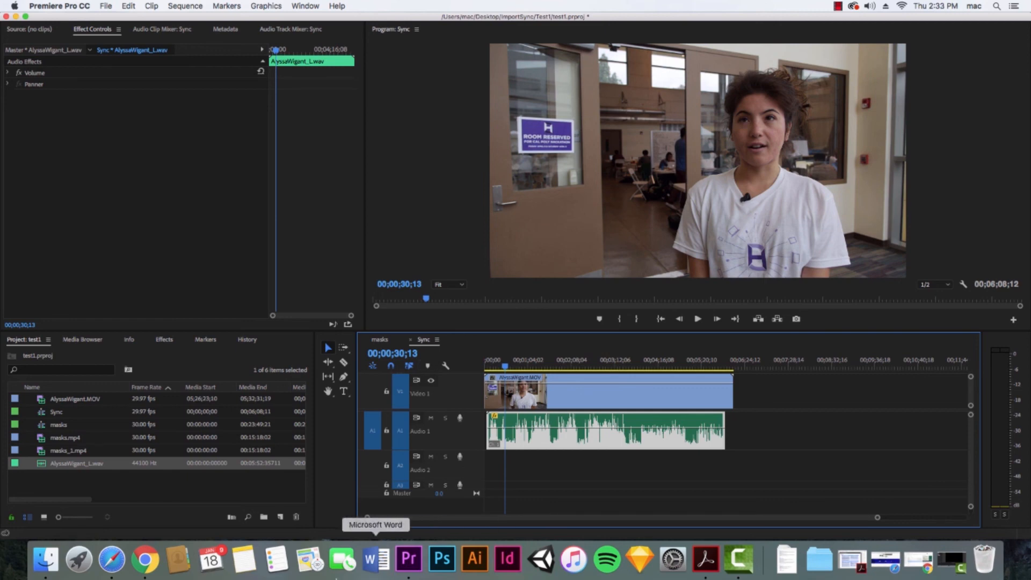
left_click(738, 559)
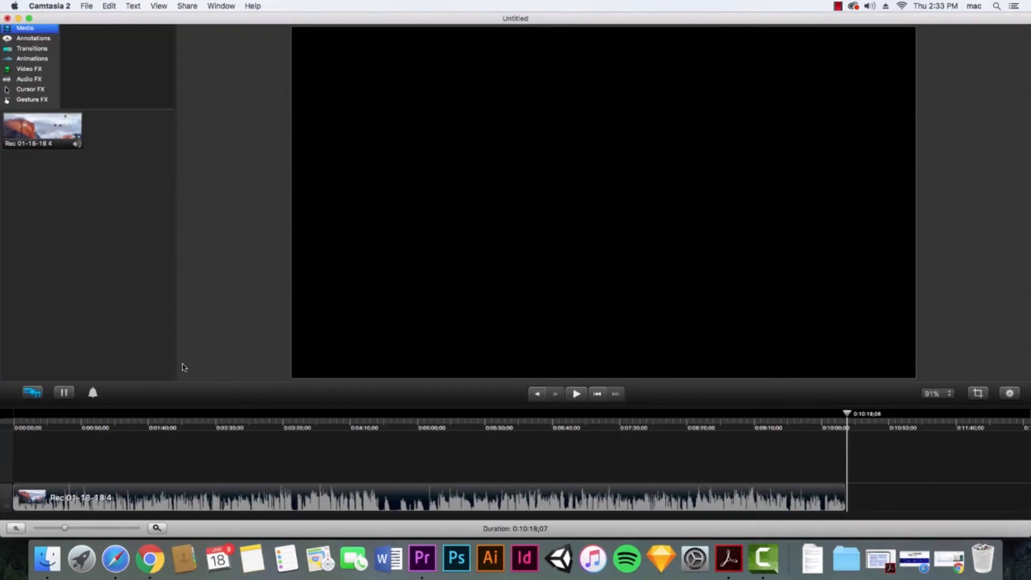